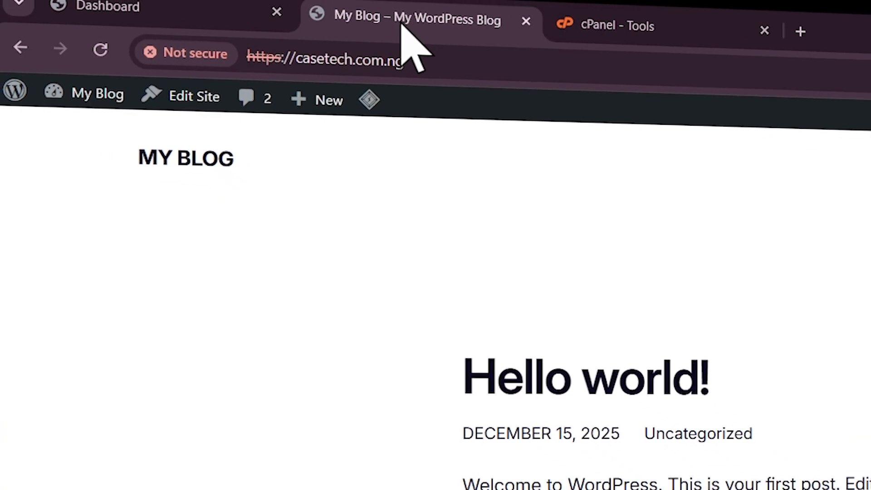
# Open the page for adding new plugins in the WordPress dashboard.
pyautogui.click(74, 14)
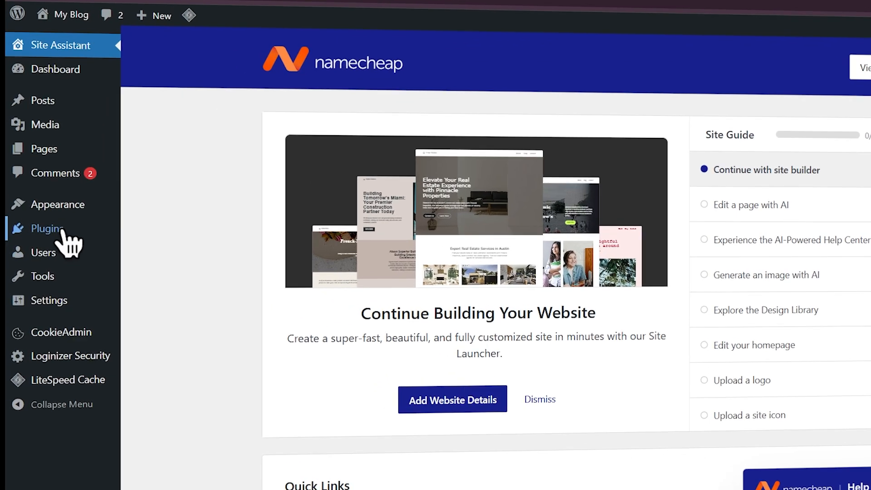
pyautogui.moveTo(45, 232)
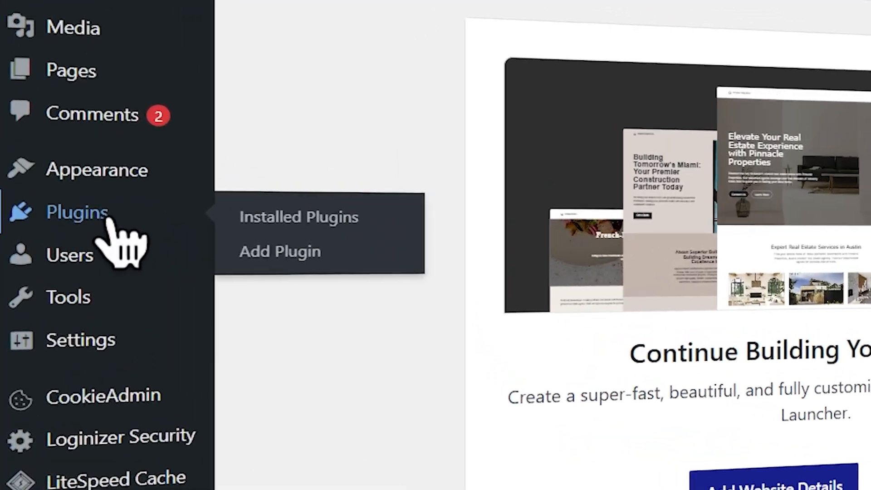
pyautogui.click(102, 213)
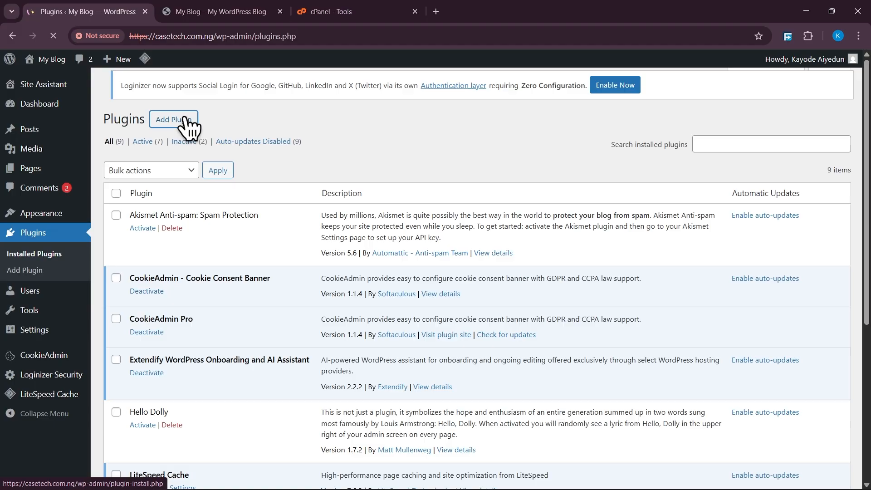
pyautogui.click(186, 118)
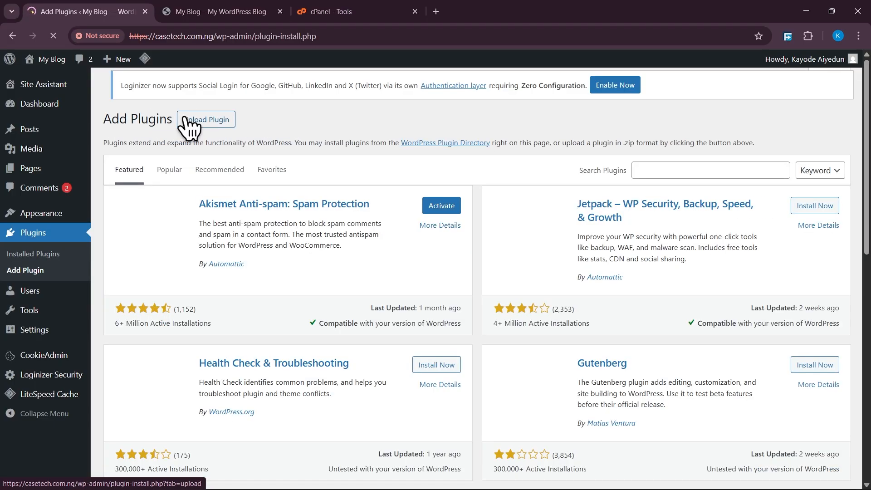
# Search the plugin directory for "wp encryption".
pyautogui.click(666, 171)
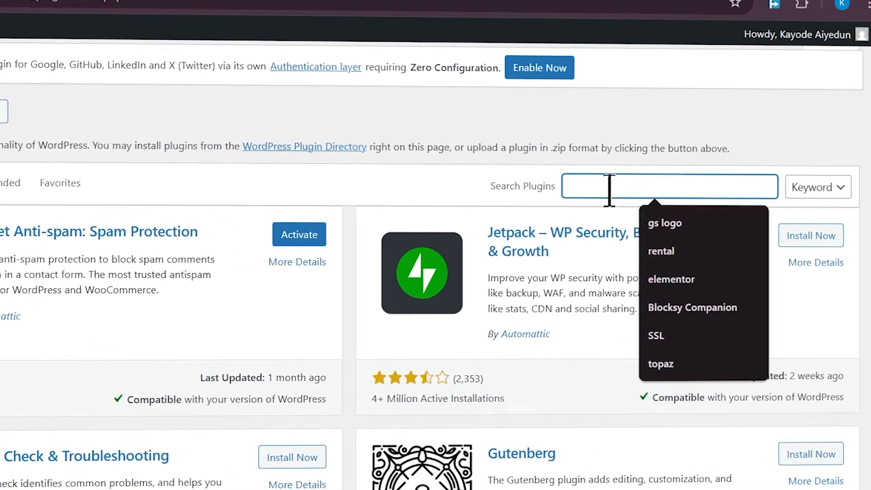
pyautogui.write('wp')
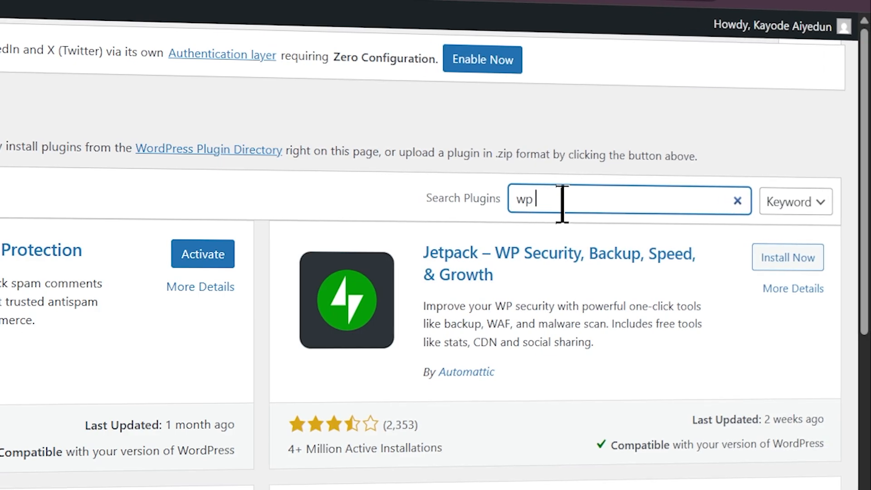
pyautogui.write(' w')
pyautogui.press('BackSpace')
pyautogui.write('en')
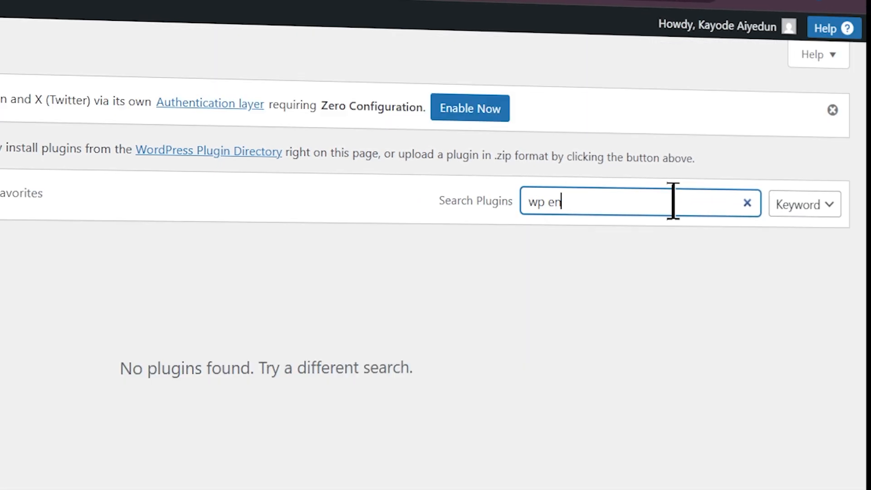
pyautogui.write('cr')
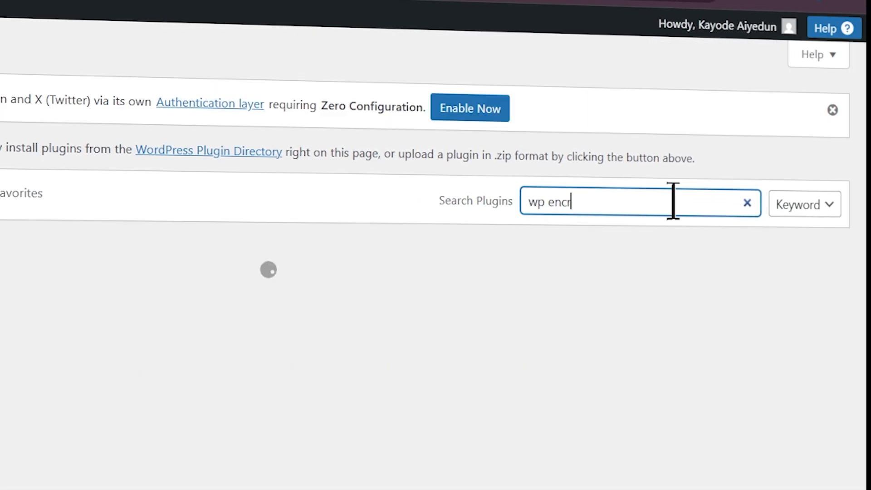
pyautogui.write('yptio')
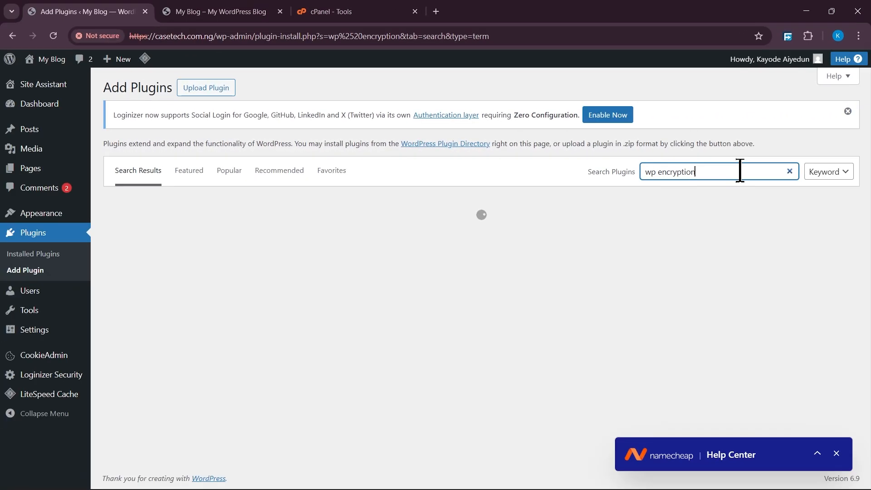
pyautogui.write('n')
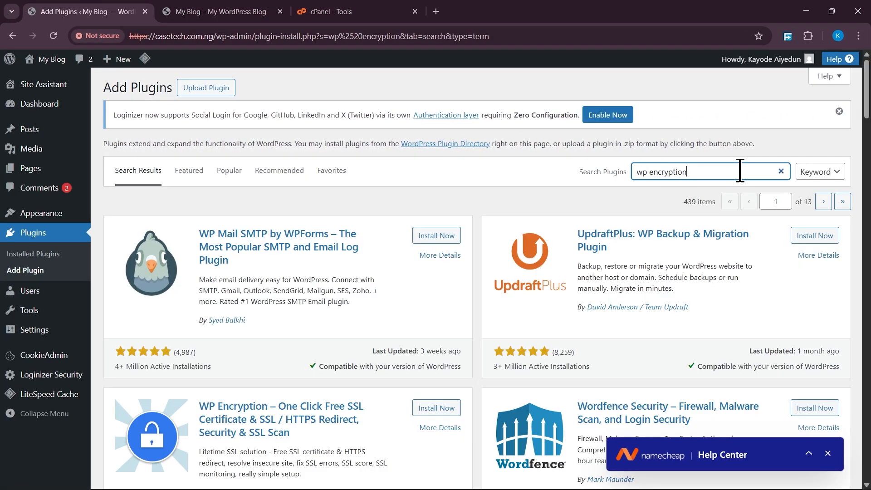
# Install and activate the WP Encryption – One Click Free SSL Certificate plugin, skipping its update notification opt-in.
pyautogui.scroll(-2, 331, 353)
pyautogui.scroll(-2, 331, 344)
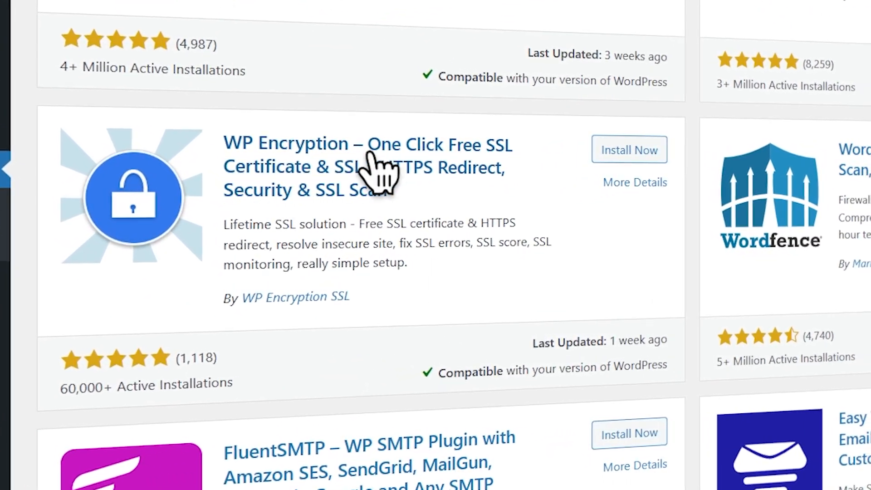
pyautogui.click(635, 154)
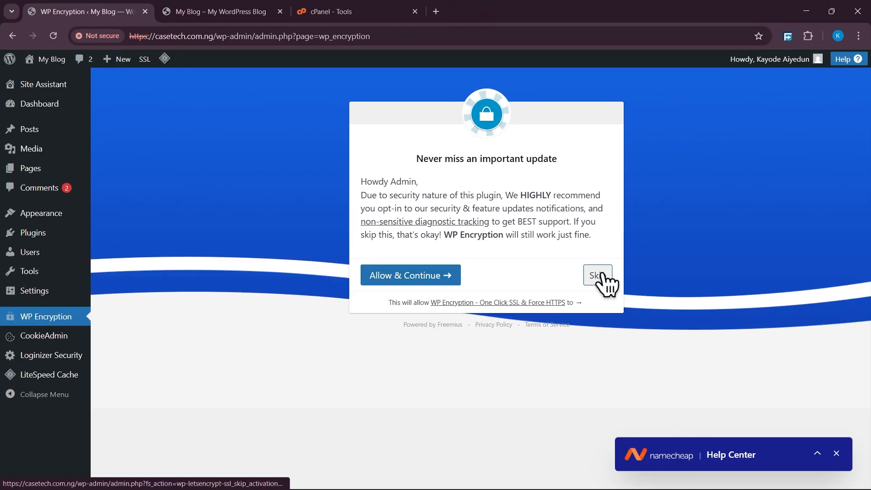
pyautogui.click(600, 276)
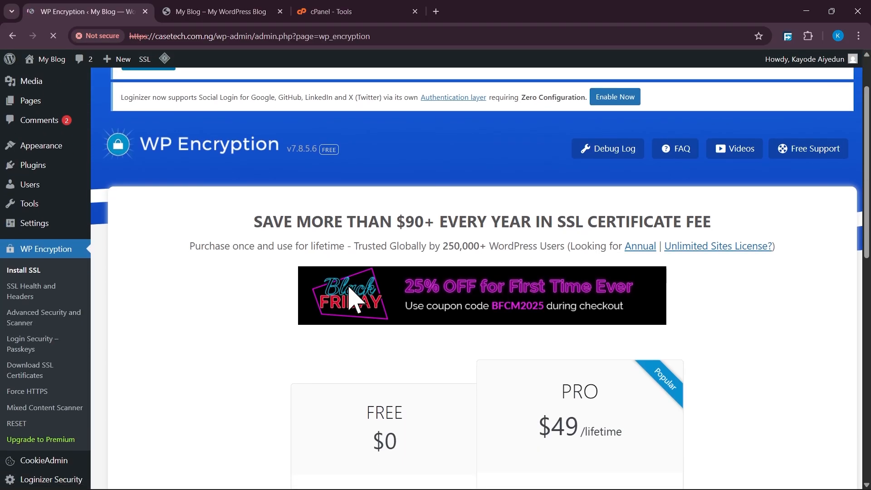
# Compare the FREE and PRO plans of WP Encryption and select the FREE $0 plan.
pyautogui.scroll(-6, 354, 327)
pyautogui.scroll(-5, 353, 315)
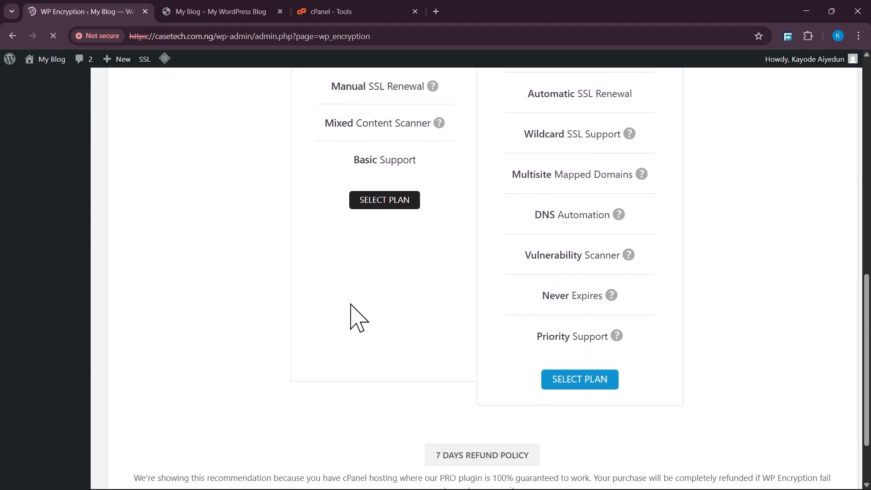
pyautogui.scroll(3, 363, 316)
pyautogui.scroll(5, 371, 313)
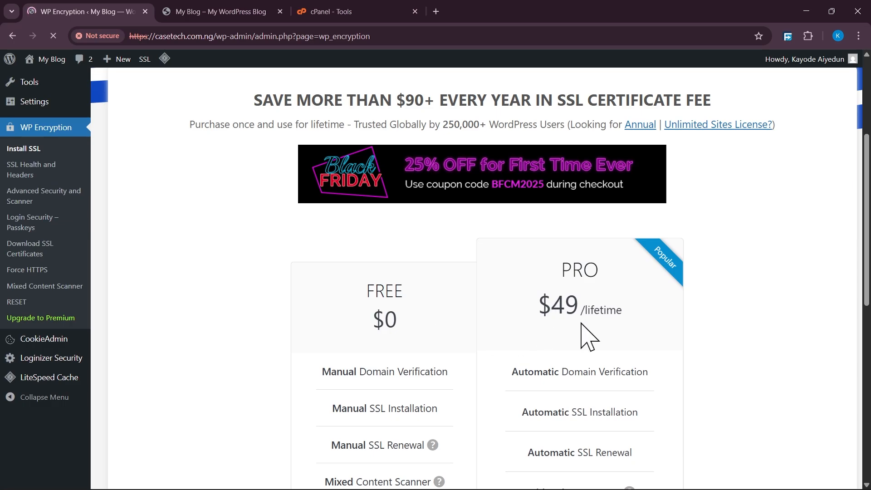
pyautogui.scroll(-7, 374, 313)
pyautogui.scroll(2, 373, 336)
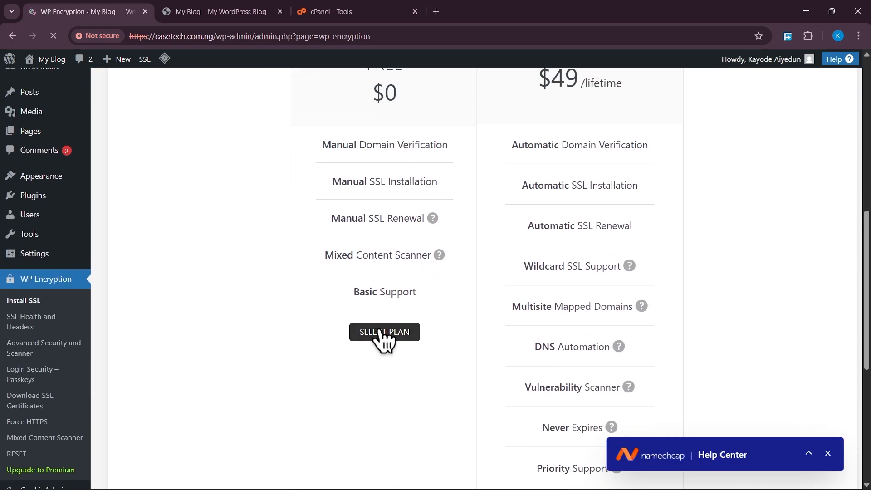
pyautogui.scroll(1, 395, 349)
pyautogui.click(399, 377)
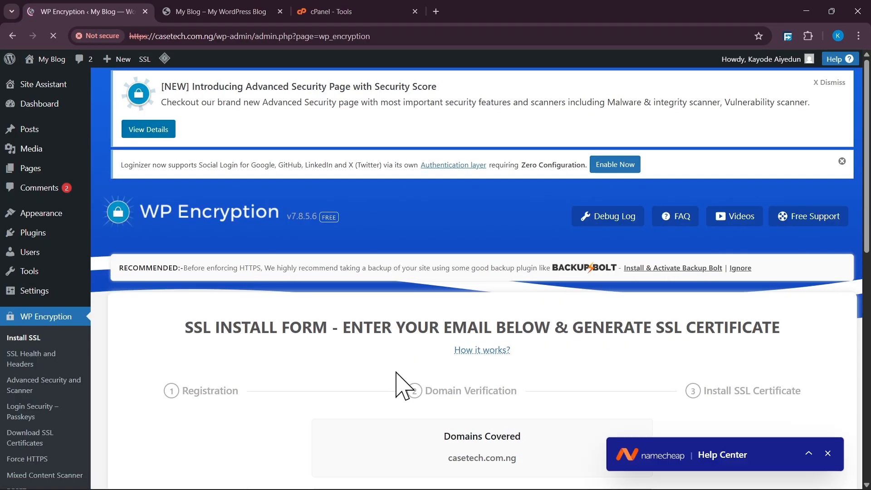
# Fill in the contact's e-mail on the SSL install form and include both www and non-www versions of the domain.
pyautogui.scroll(-2, 358, 380)
pyautogui.scroll(-2, 336, 373)
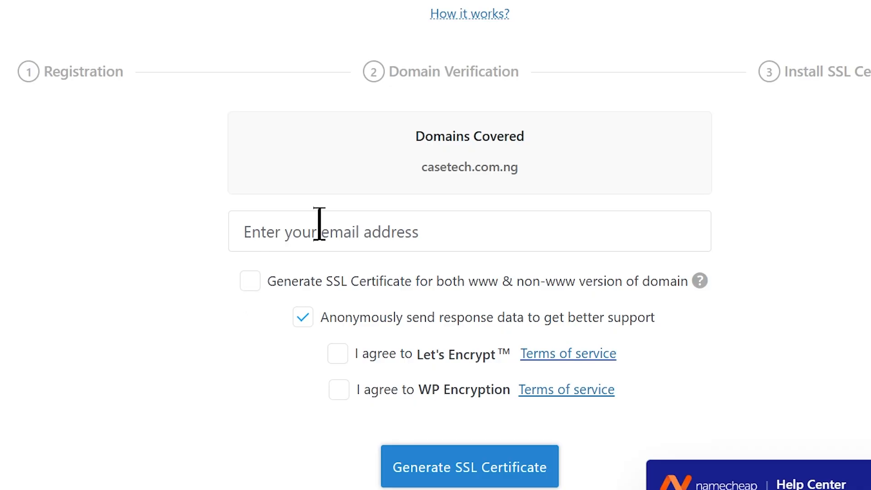
pyautogui.click(319, 223)
pyautogui.click(378, 278)
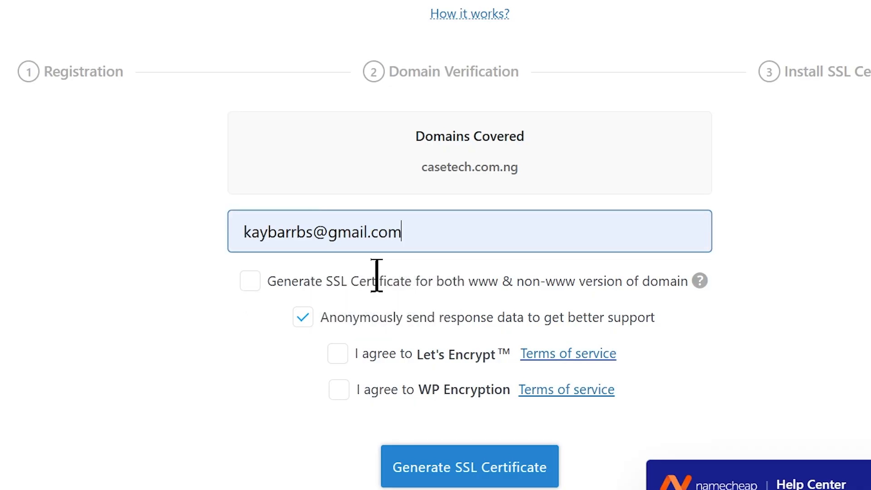
pyautogui.click(130, 270)
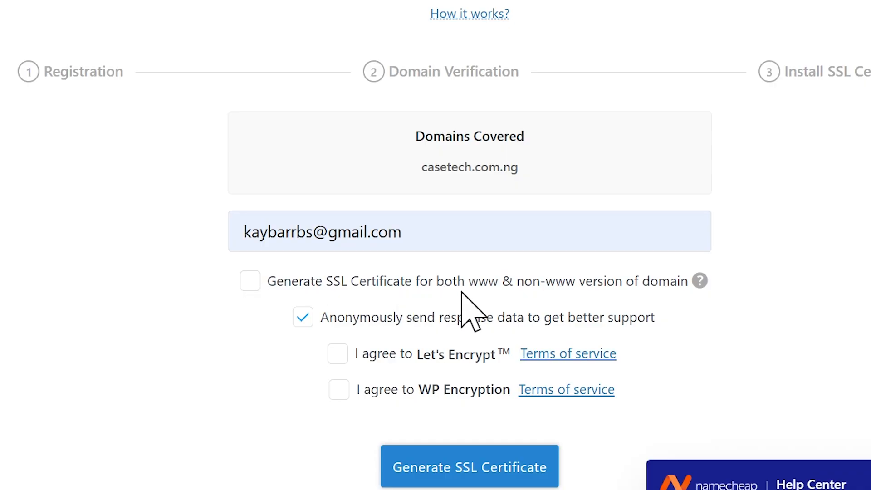
pyautogui.click(254, 288)
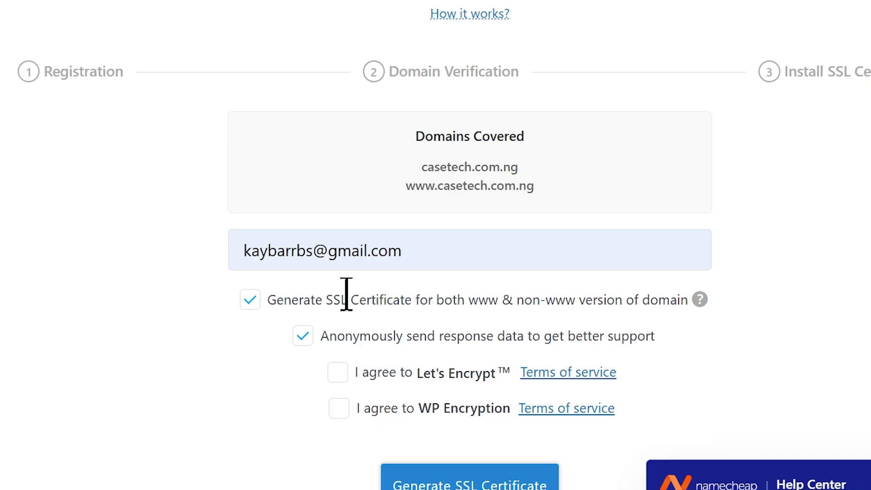
# Agree to the Let's Encrypt and WP Encryption terms of service and generate the SSL certificate.
pyautogui.scroll(-2, 184, 388)
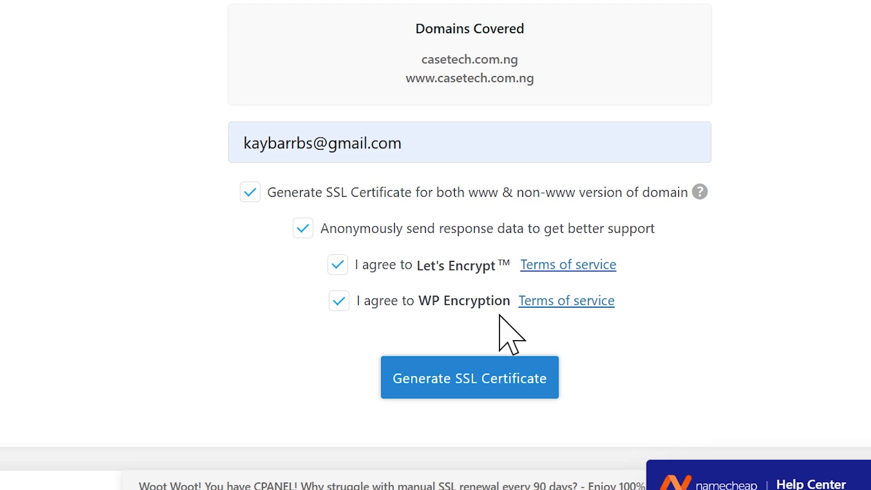
pyautogui.scroll(4, 229, 349)
pyautogui.scroll(-4, 214, 333)
pyautogui.click(491, 375)
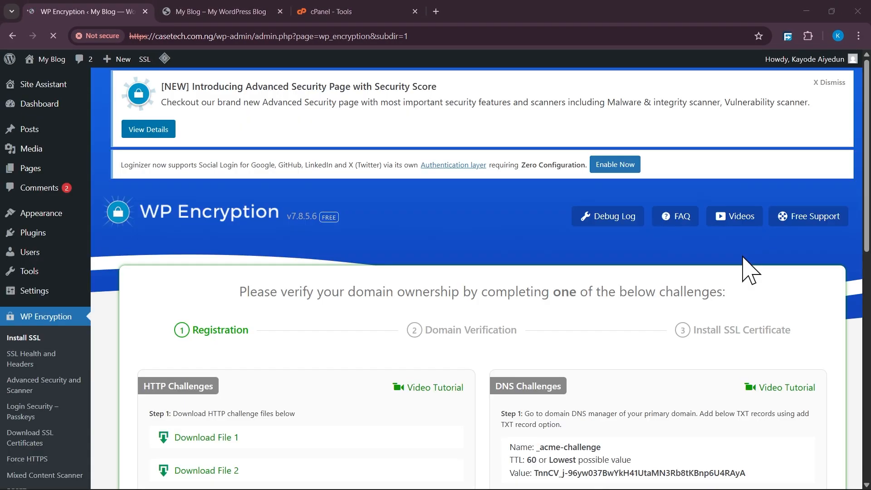
# Review the HTTP and DNS domain verification challenges, then switch to cPanel and open its File Manager.
pyautogui.scroll(-3, 653, 291)
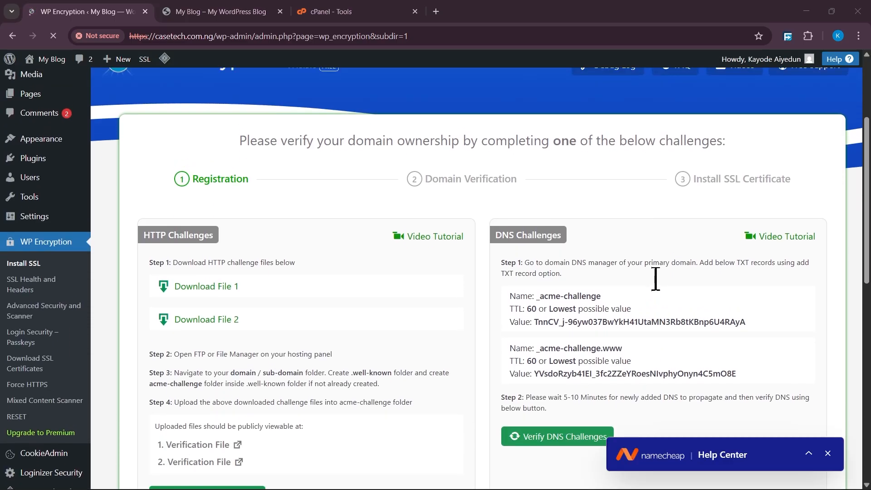
pyautogui.scroll(-3, 655, 278)
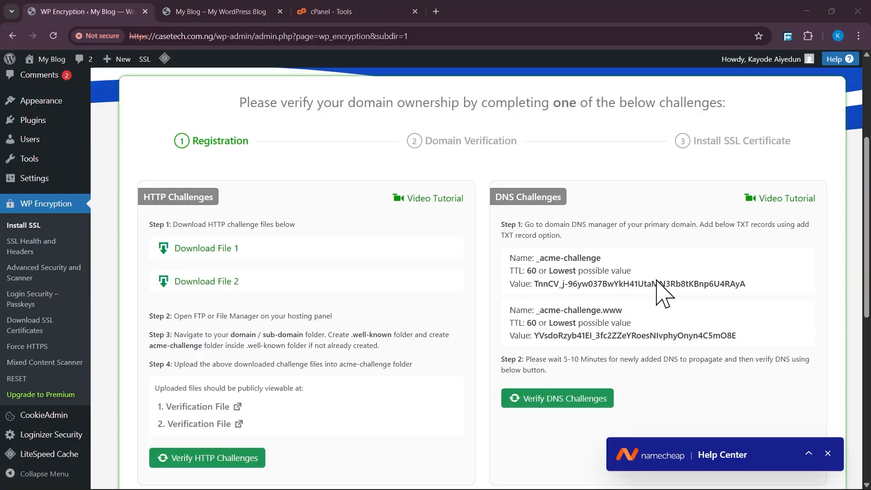
pyautogui.scroll(1, 657, 280)
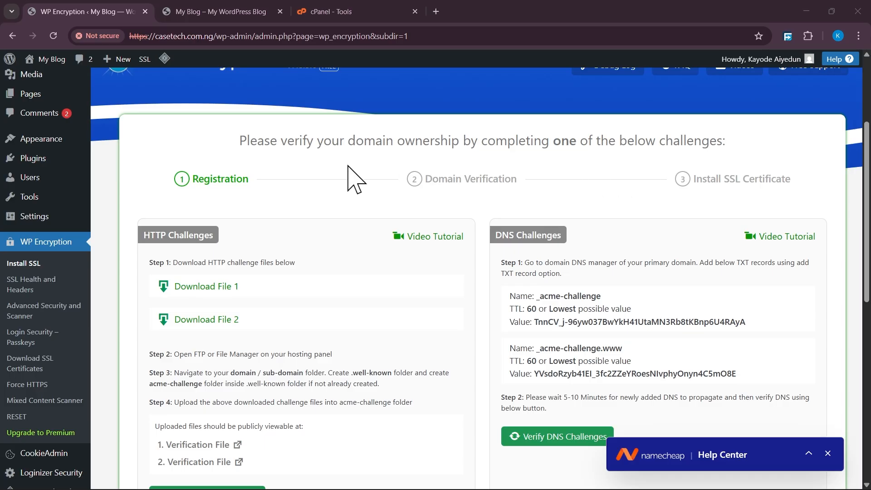
pyautogui.scroll(-1, 320, 179)
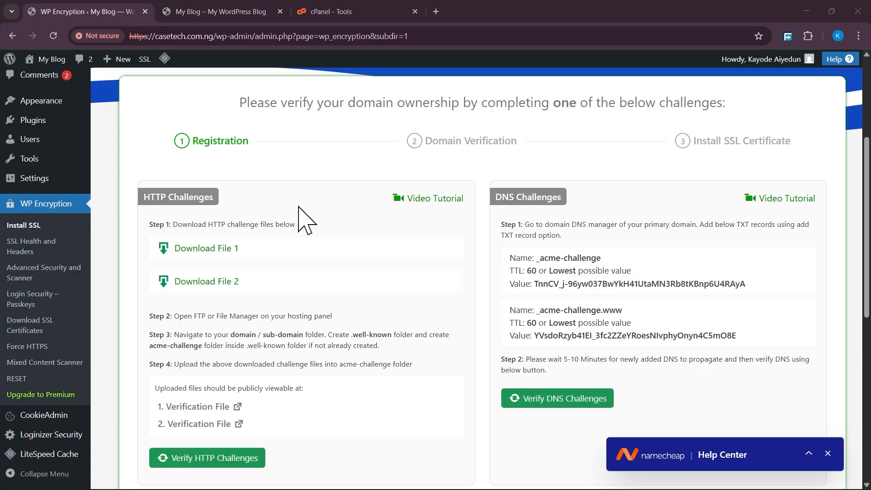
pyautogui.click(349, 13)
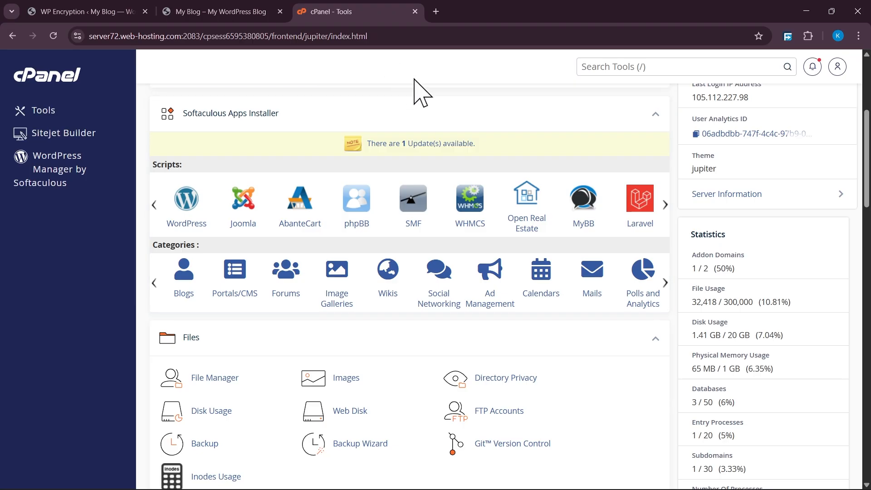
pyautogui.scroll(-3, 426, 227)
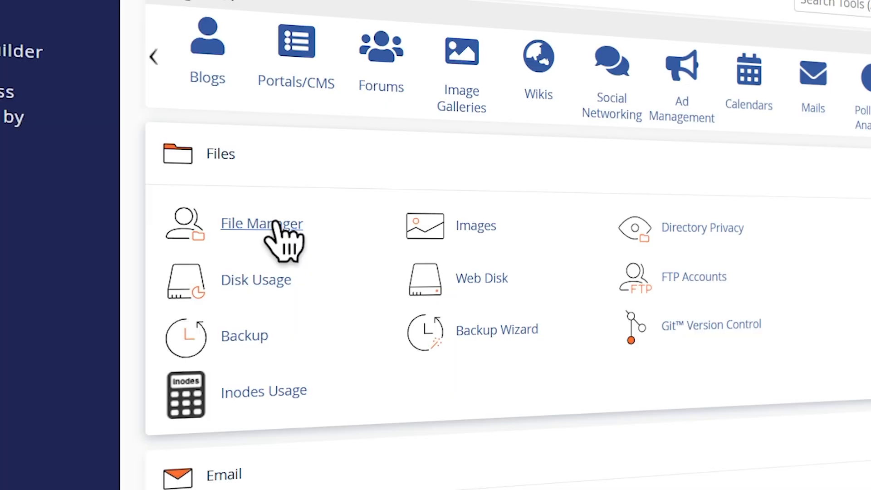
pyautogui.click(275, 222)
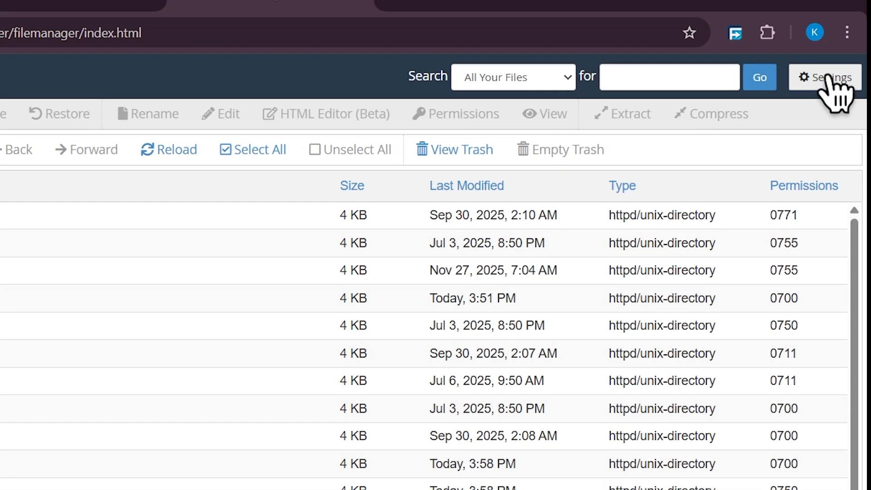
# In the File Manager preferences, choose casetech.com.ng as the document root domain, keep Show Hidden Files (dotfiles) enabled, and save.
pyautogui.click(826, 89)
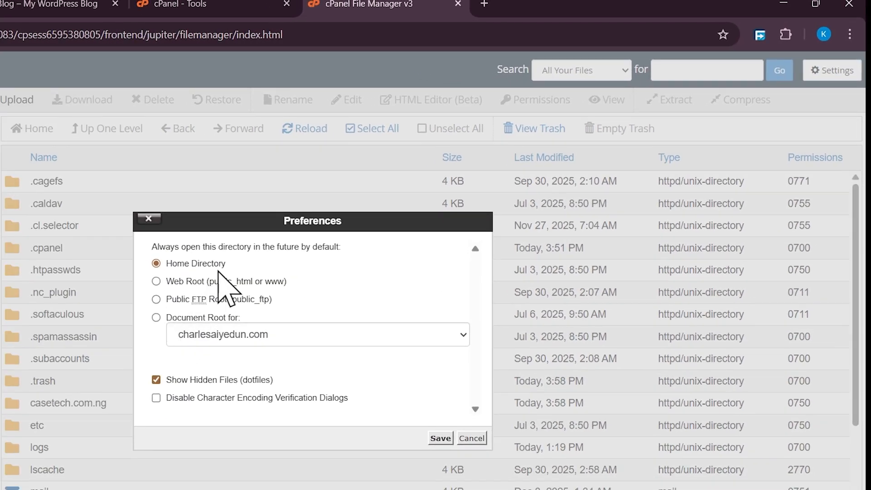
pyautogui.click(448, 339)
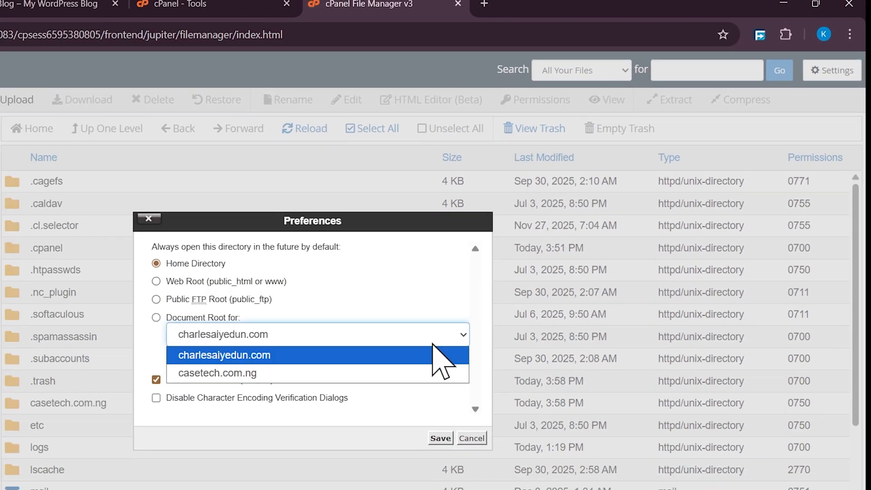
pyautogui.click(257, 373)
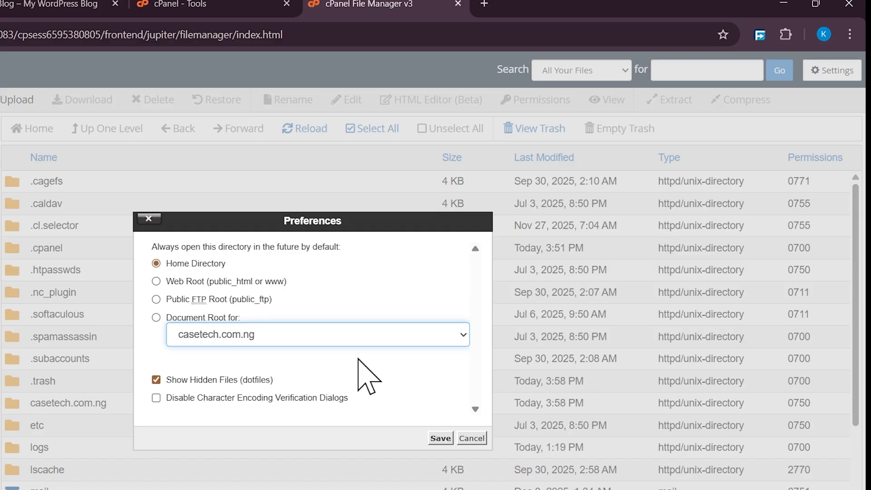
pyautogui.click(156, 380)
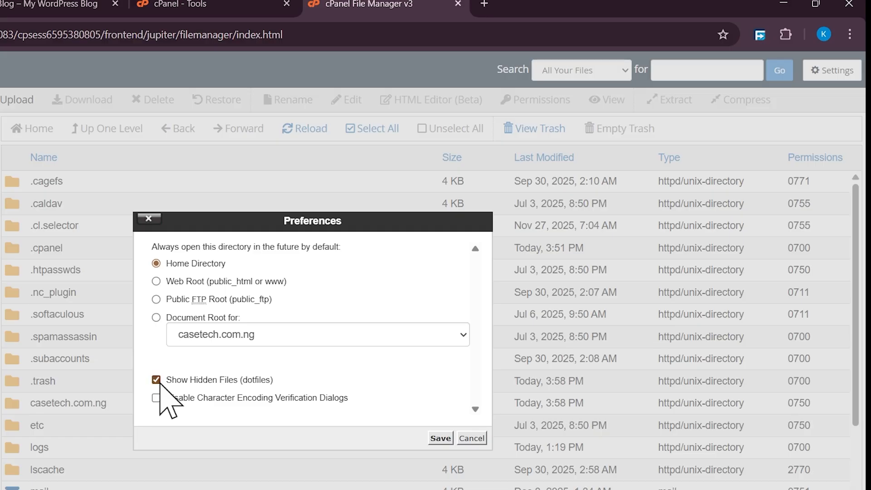
pyautogui.click(440, 439)
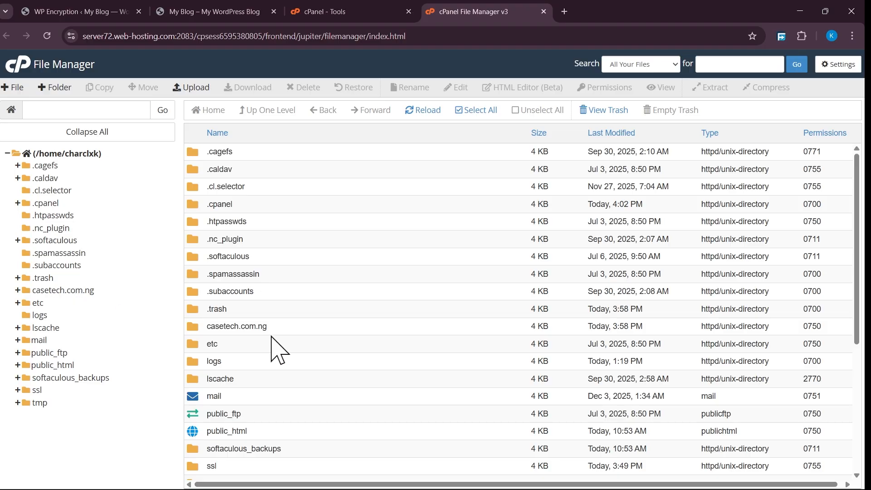
# Open the casetech.com.ng folder, then copy the folder name .well-known from the WP Encryption HTTP challenge instructions.
pyautogui.click(303, 331)
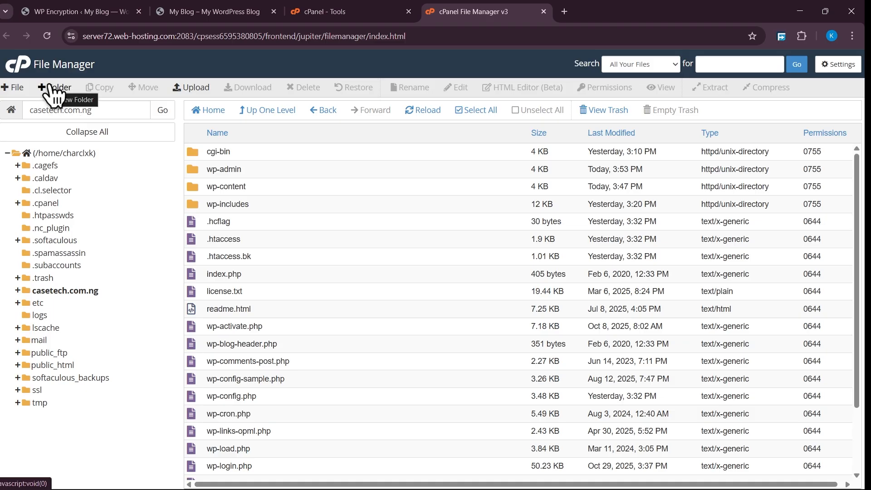
pyautogui.click(71, 11)
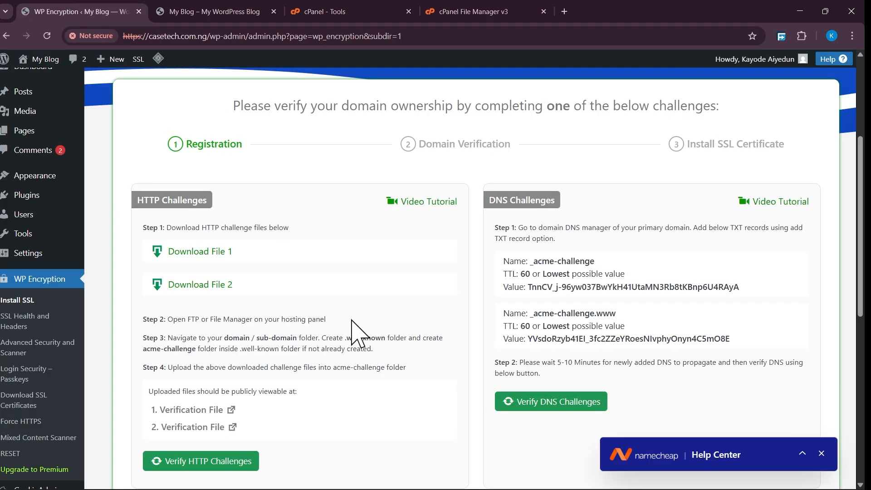
pyautogui.scroll(-1, 353, 323)
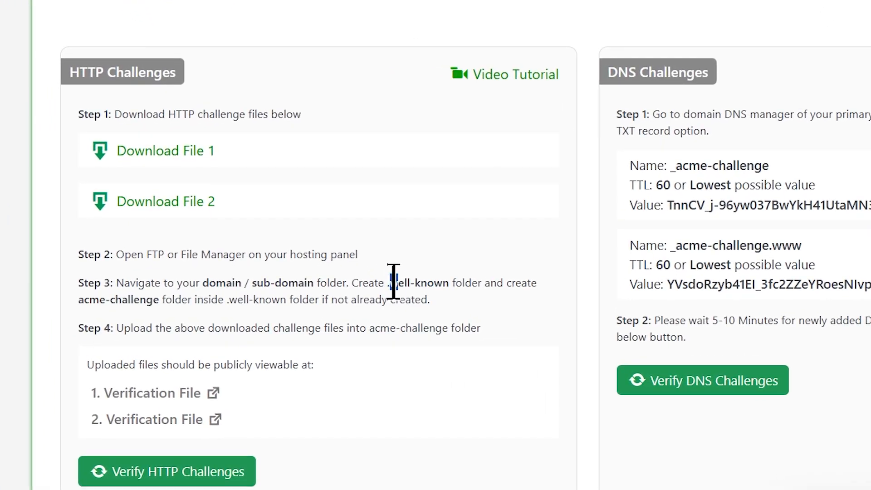
pyautogui.moveTo(393, 282); pyautogui.dragTo(449, 282)
pyautogui.click(389, 282)
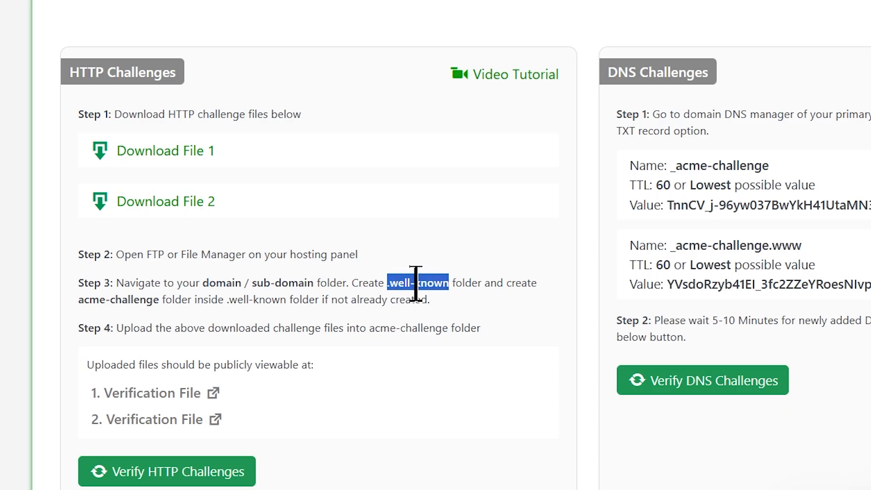
pyautogui.rightClick(419, 287)
pyautogui.click(458, 306)
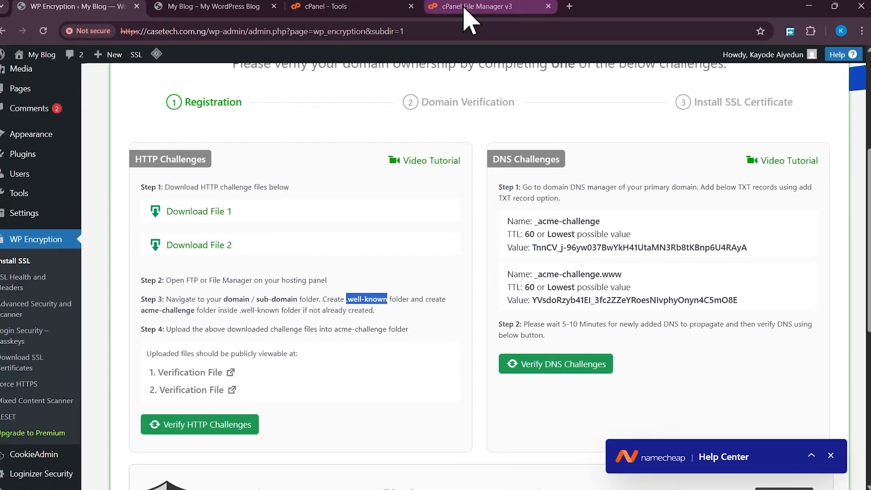
# Back in cPanel File Manager, create a folder named .well-known inside casetech.com.ng and open it.
pyautogui.click(468, 15)
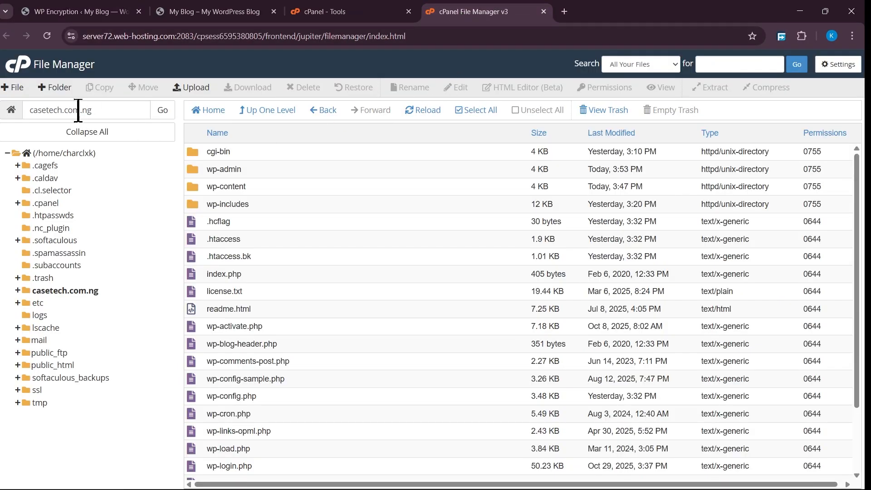
pyautogui.click(57, 89)
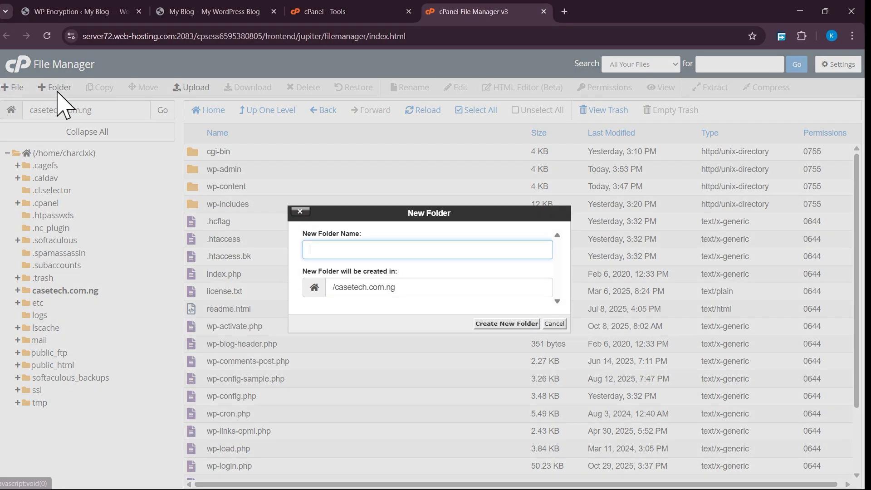
pyautogui.rightClick(353, 249)
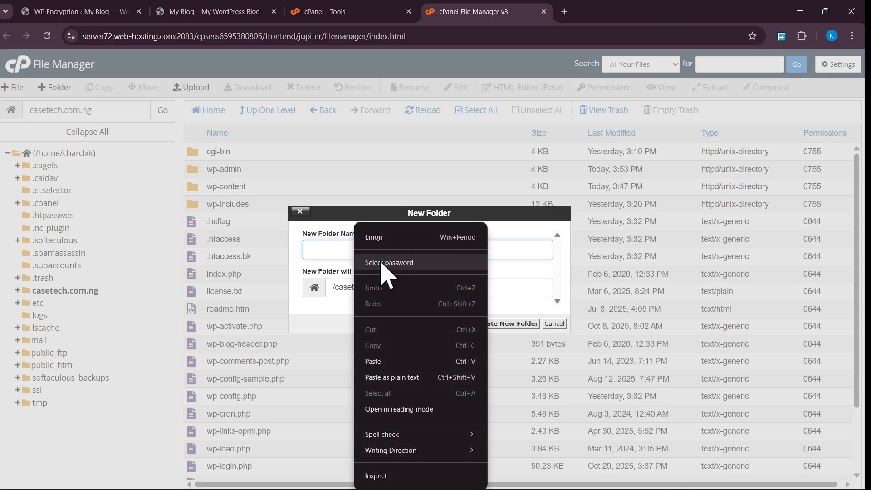
pyautogui.click(389, 362)
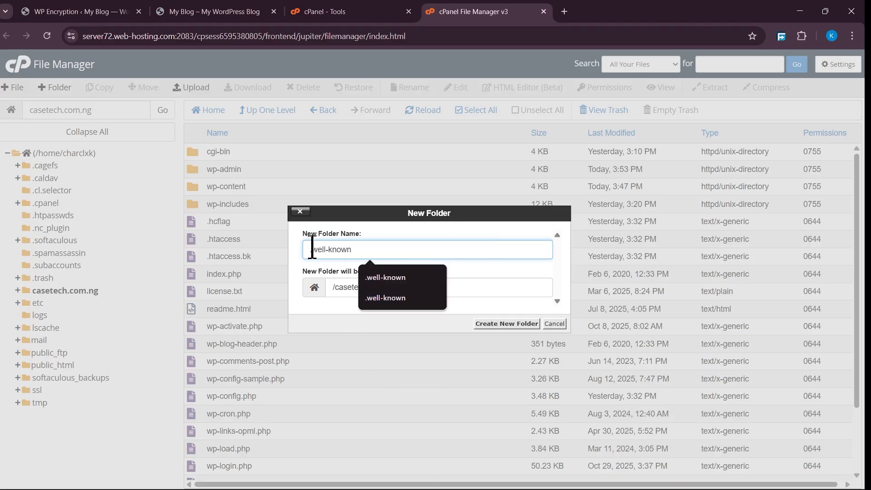
pyautogui.click(517, 325)
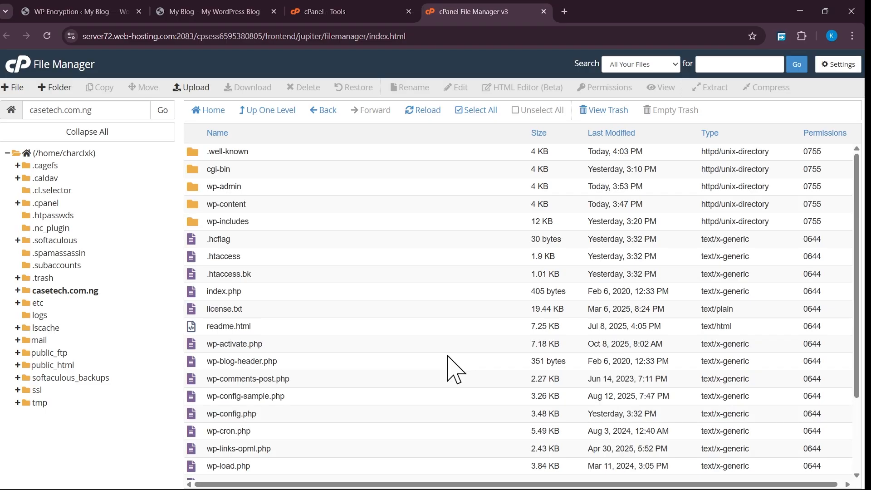
pyautogui.doubleClick(275, 155)
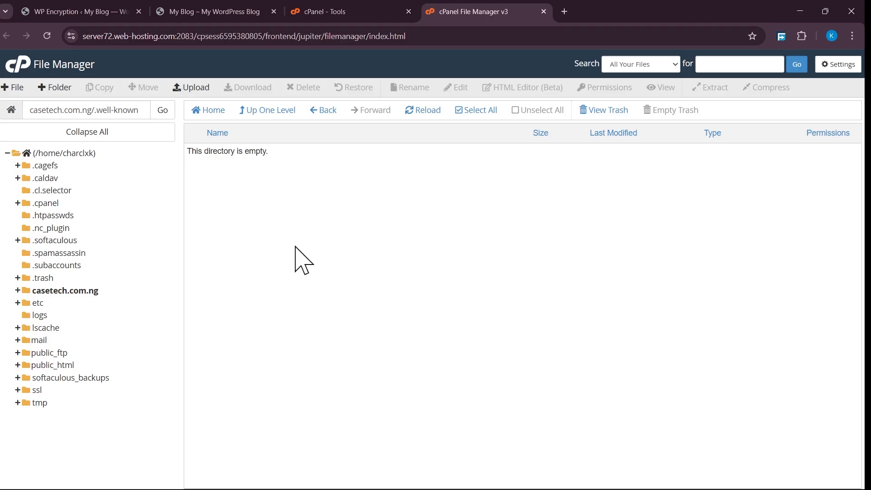
# Return to the WP Encryption page and copy the folder name acme-challenge from Step 3 of the HTTP challenges.
pyautogui.click(57, 8)
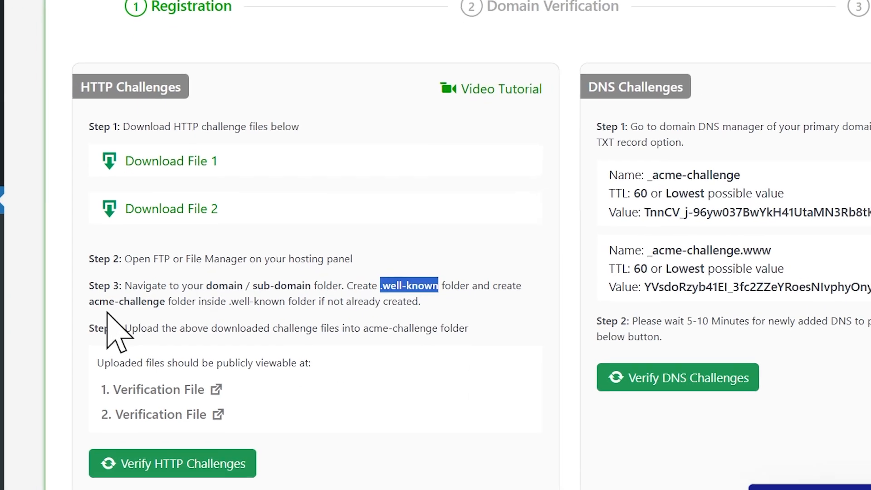
pyautogui.click(162, 309)
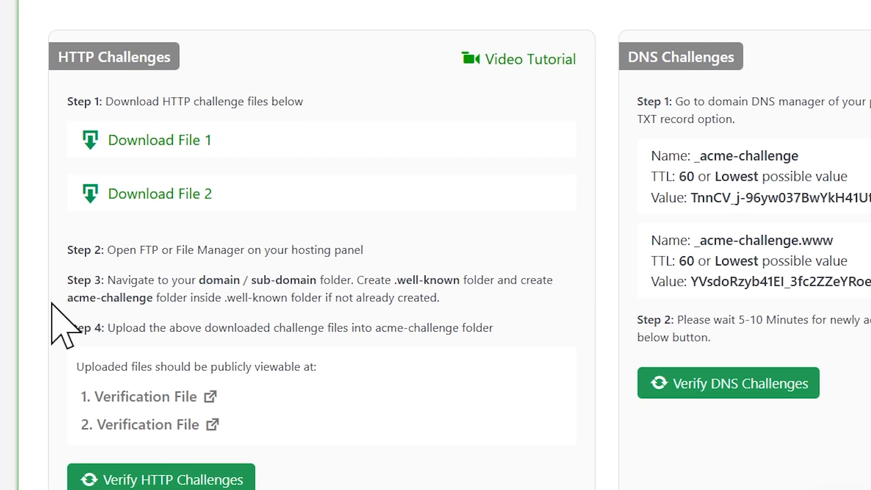
pyautogui.moveTo(68, 298); pyautogui.dragTo(155, 295)
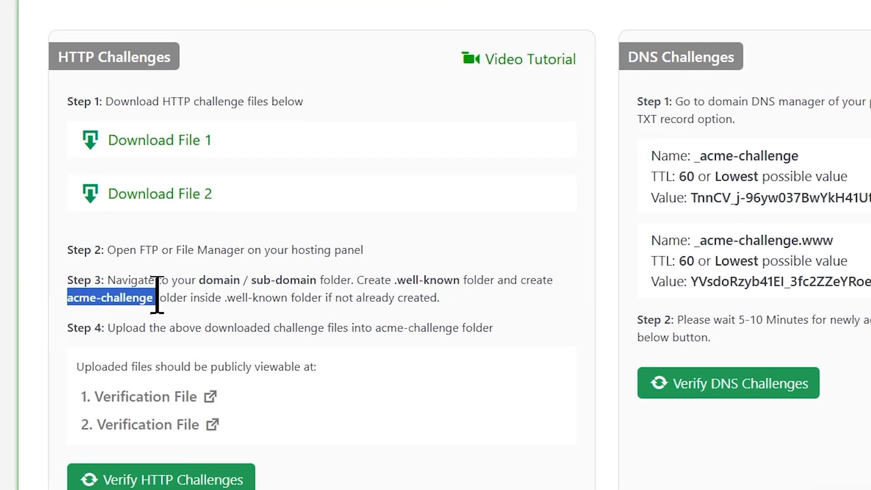
pyautogui.rightClick(133, 298)
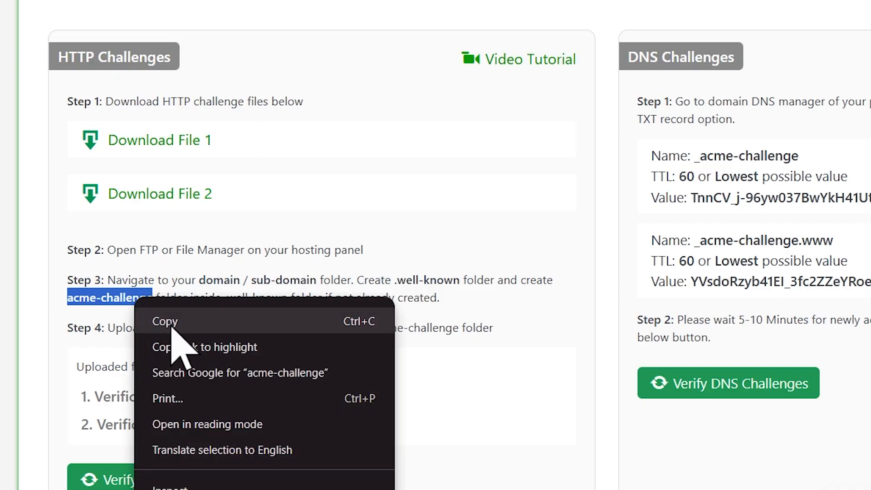
pyautogui.click(177, 321)
# In cPanel File Manager, create a folder named acme-challenge inside .well-known and open it.
pyautogui.click(460, 14)
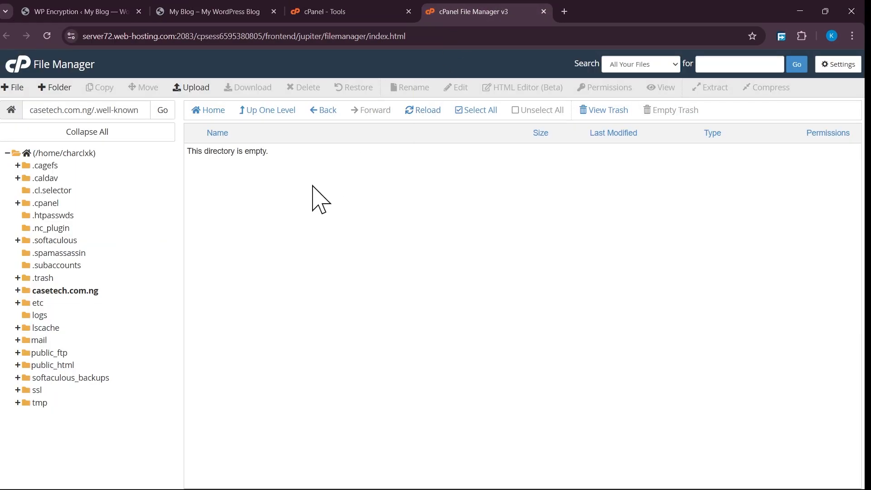
pyautogui.click(56, 88)
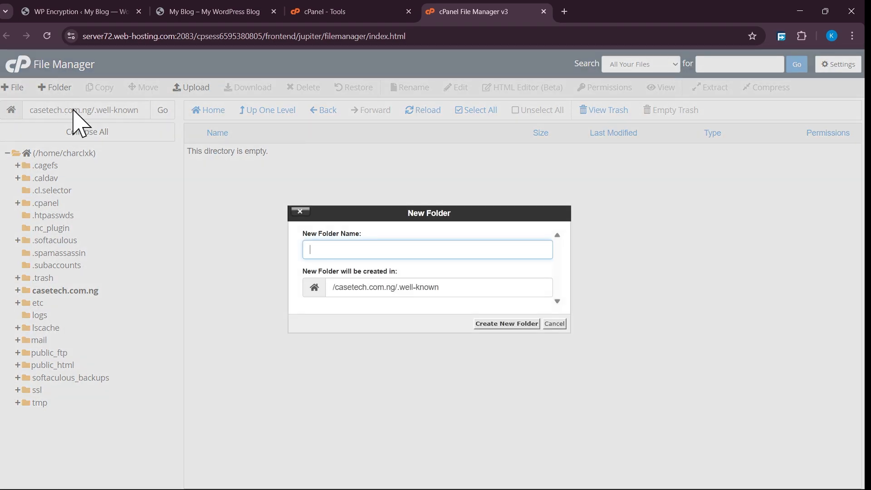
pyautogui.rightClick(340, 250)
pyautogui.click(380, 365)
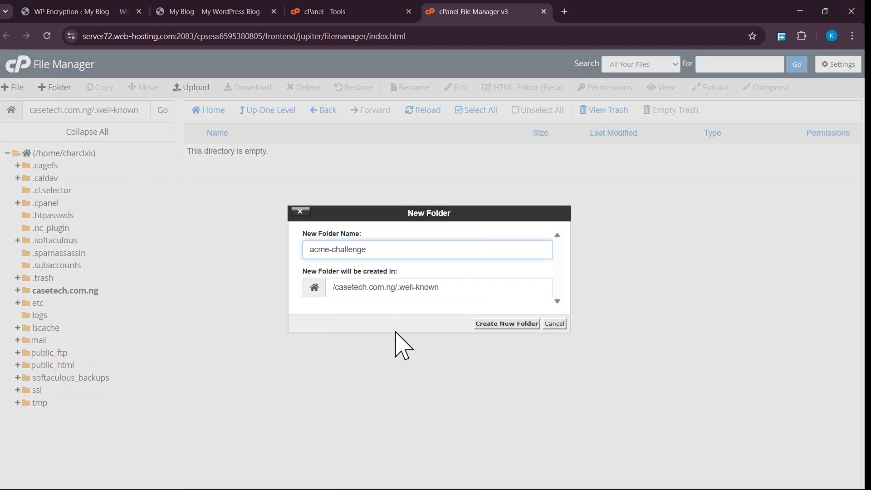
pyautogui.click(518, 323)
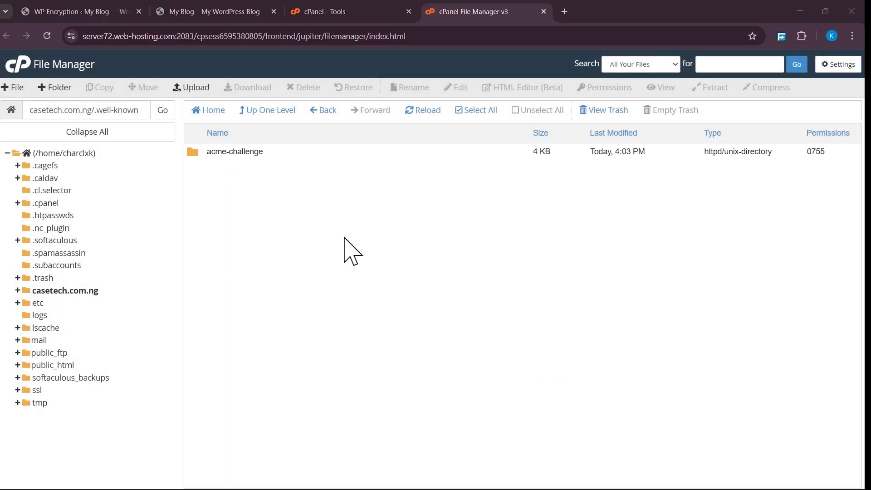
pyautogui.click(236, 154)
pyautogui.doubleClick(248, 154)
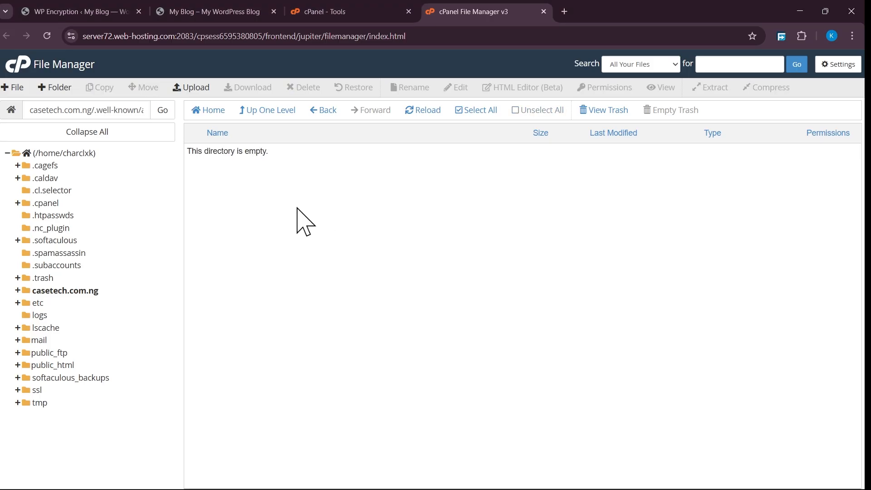
# Return to the WP Encryption page and download both HTTP challenge files with Free Download Manager, keeping the suggested save folder and file names.
pyautogui.click(91, 12)
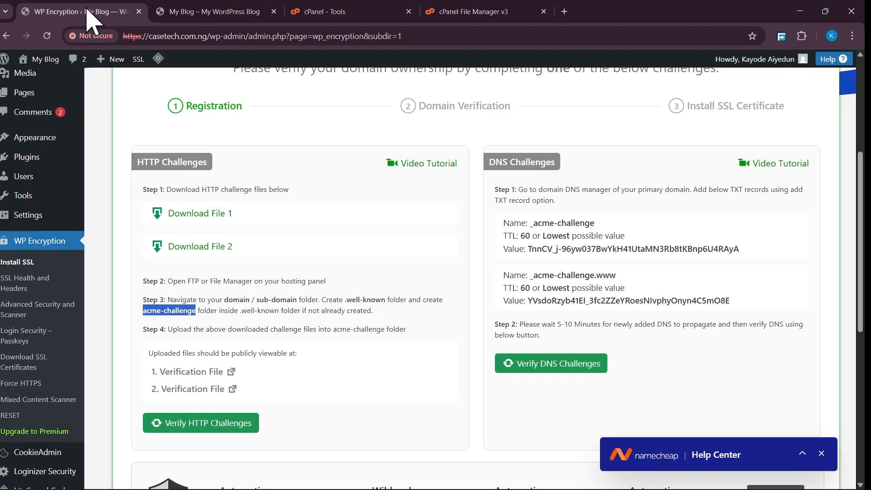
pyautogui.click(131, 217)
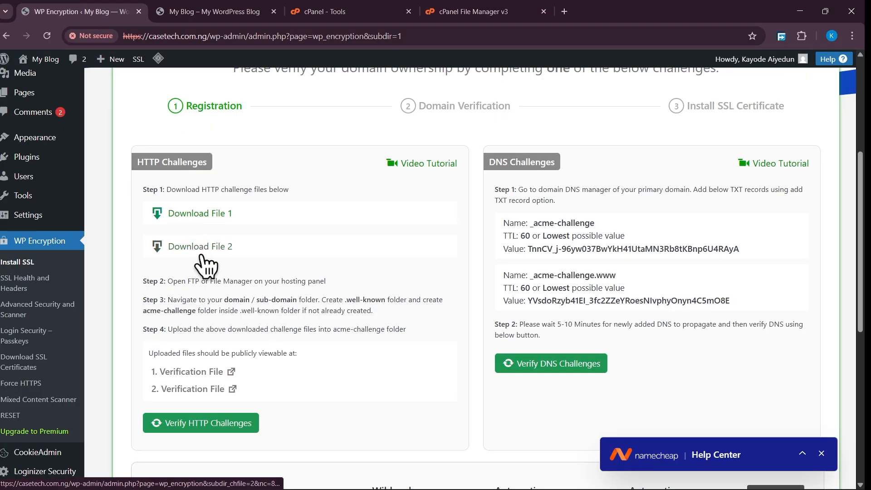
pyautogui.click(191, 214)
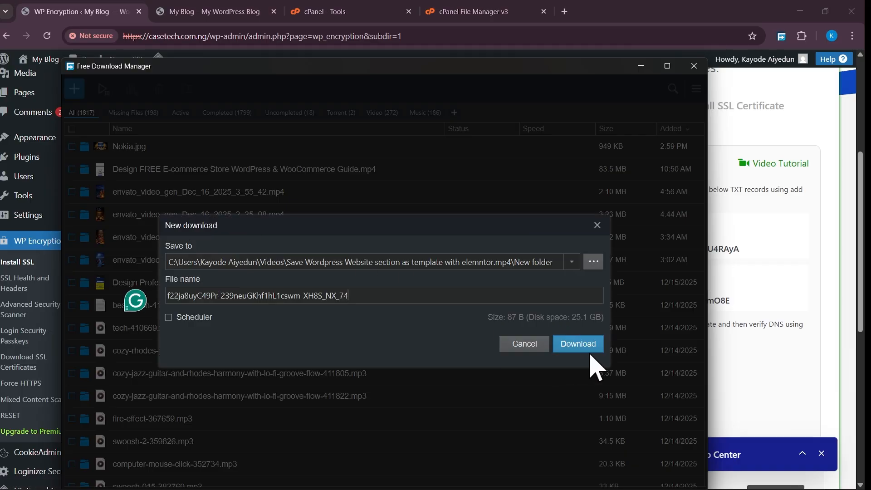
pyautogui.click(591, 345)
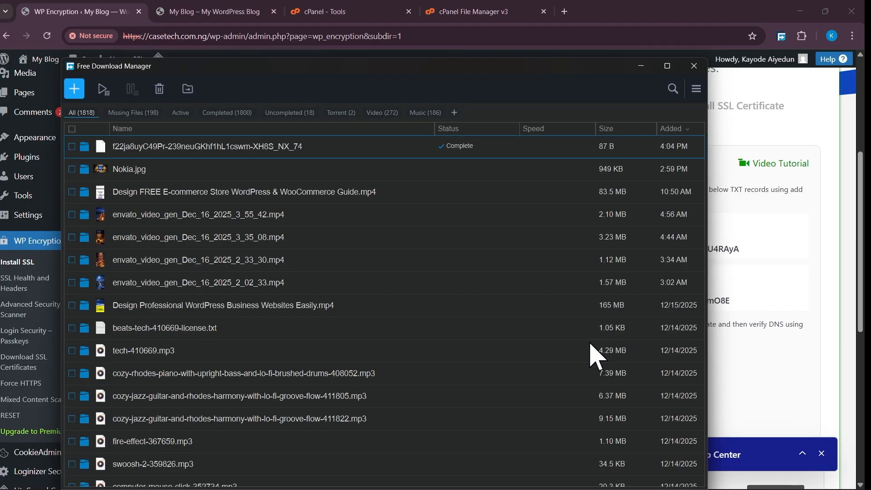
pyautogui.click(641, 67)
pyautogui.click(200, 251)
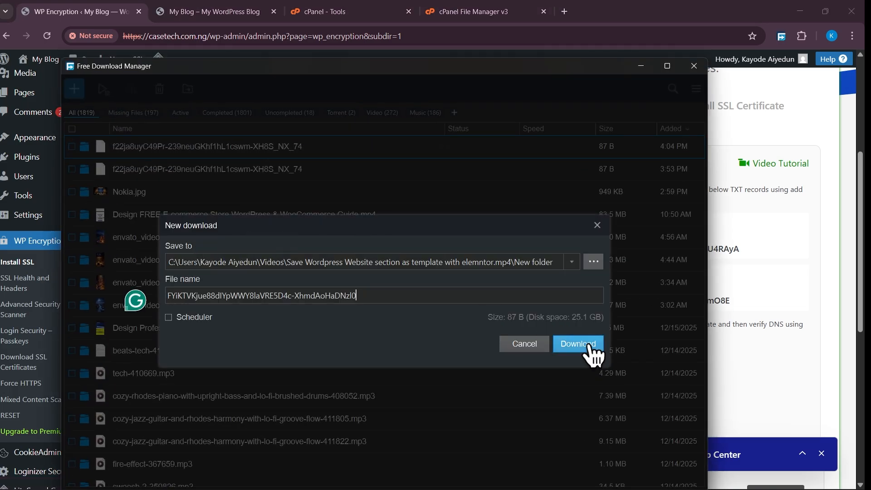
pyautogui.click(591, 346)
pyautogui.click(641, 66)
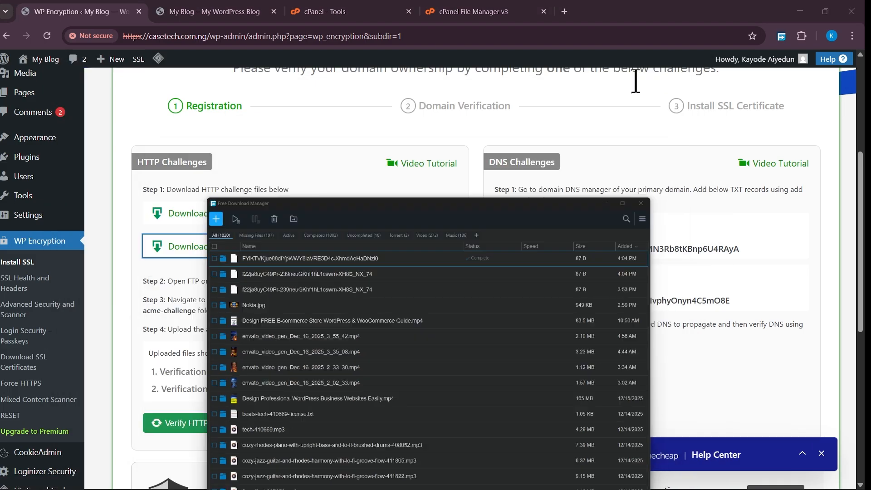
# Switch to cPanel File Manager and upload the first downloaded challenge file into the acme-challenge folder.
pyautogui.click(470, 12)
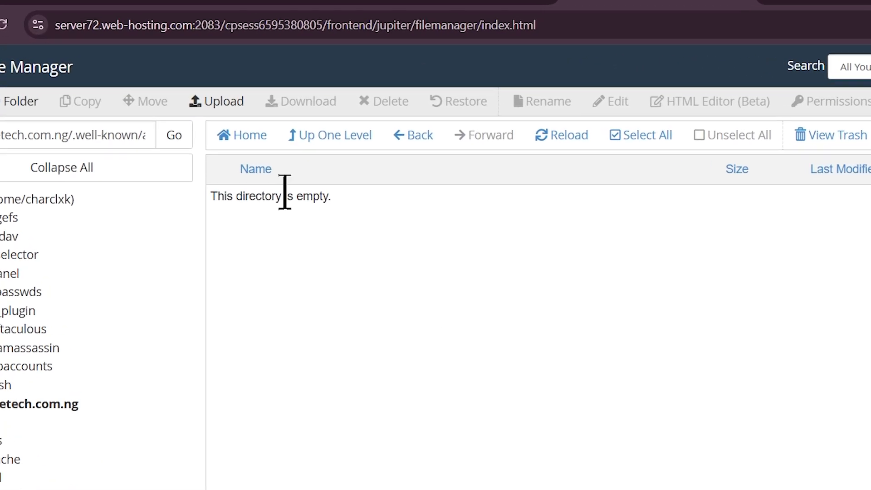
pyautogui.click(219, 106)
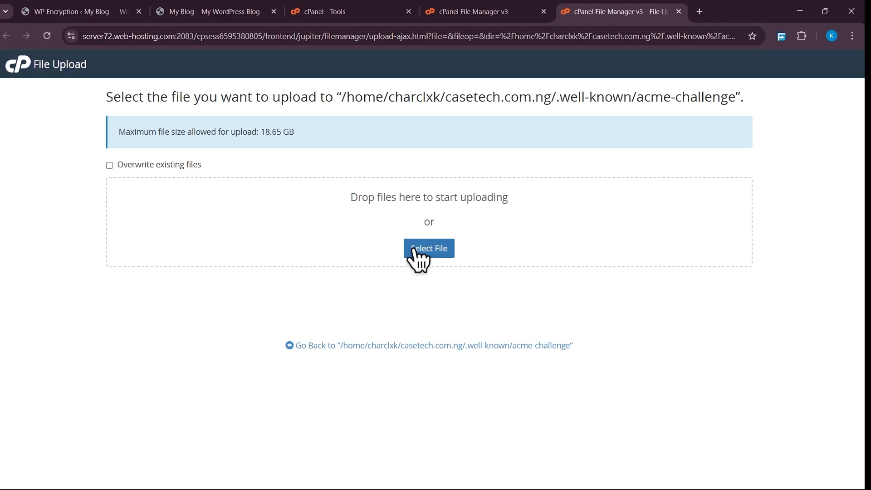
pyautogui.click(430, 247)
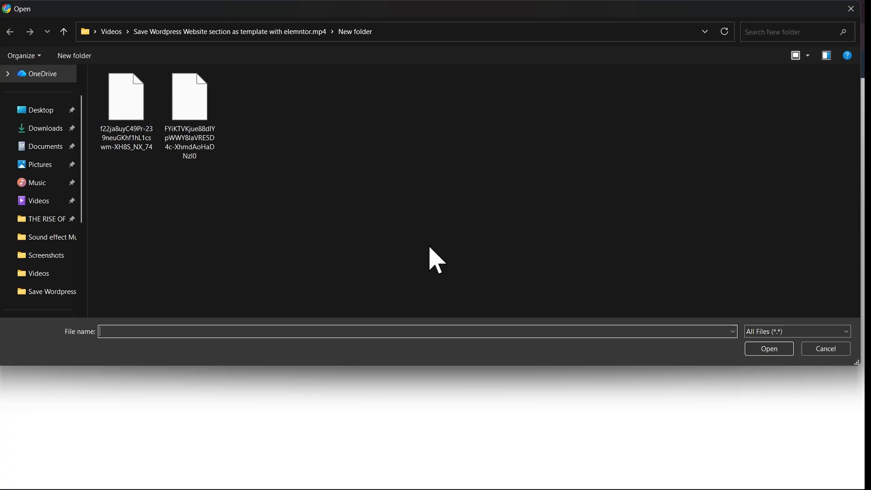
pyautogui.click(134, 109)
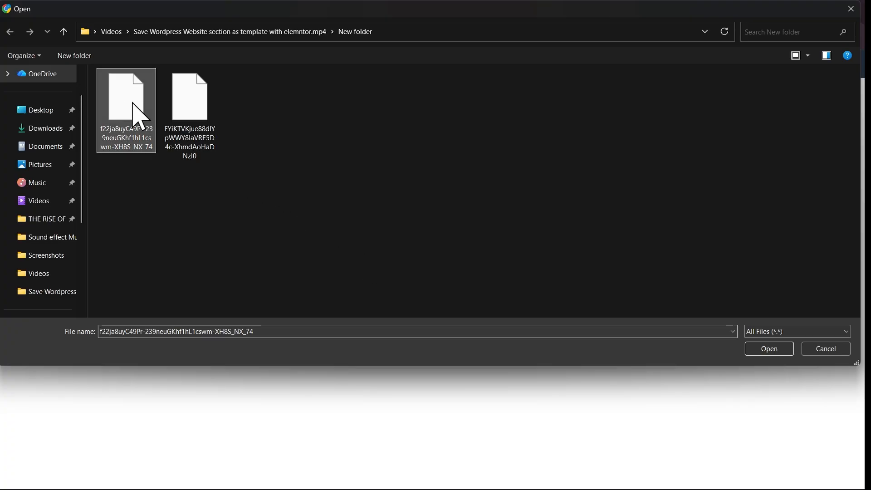
pyautogui.click(761, 352)
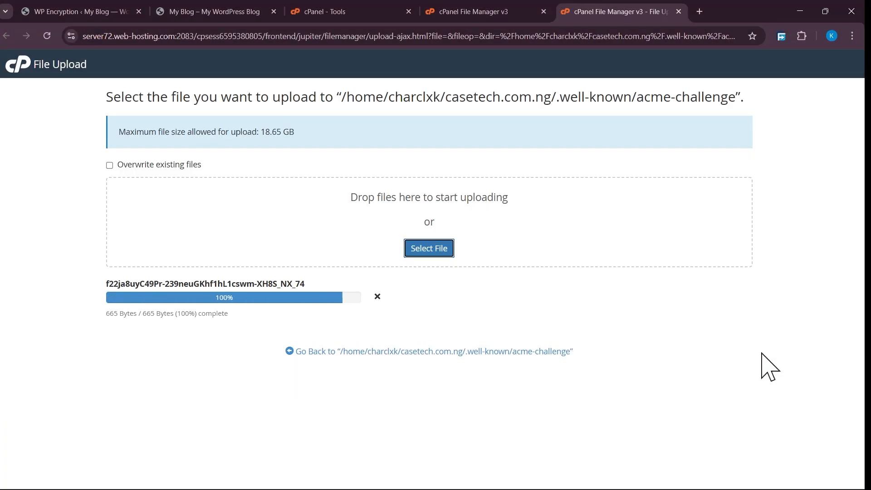
# Upload the second challenge file into acme-challenge and go back to that folder in File Manager.
pyautogui.click(432, 248)
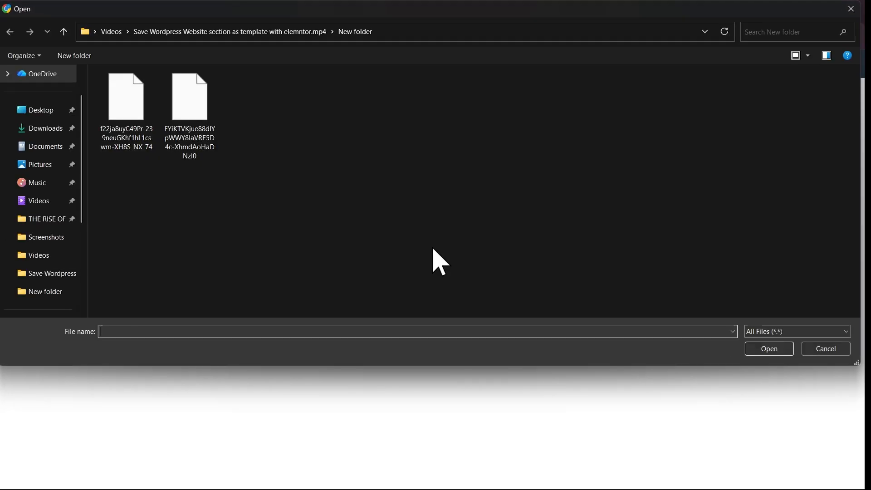
pyautogui.click(198, 101)
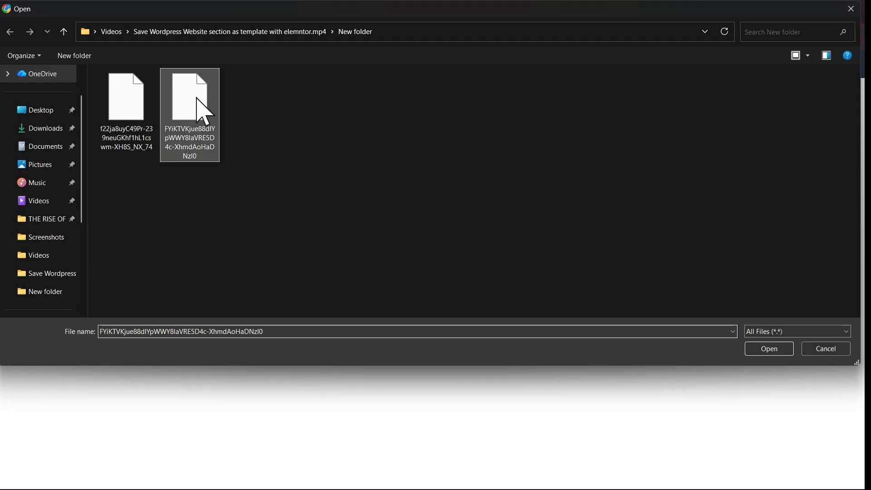
pyautogui.click(771, 349)
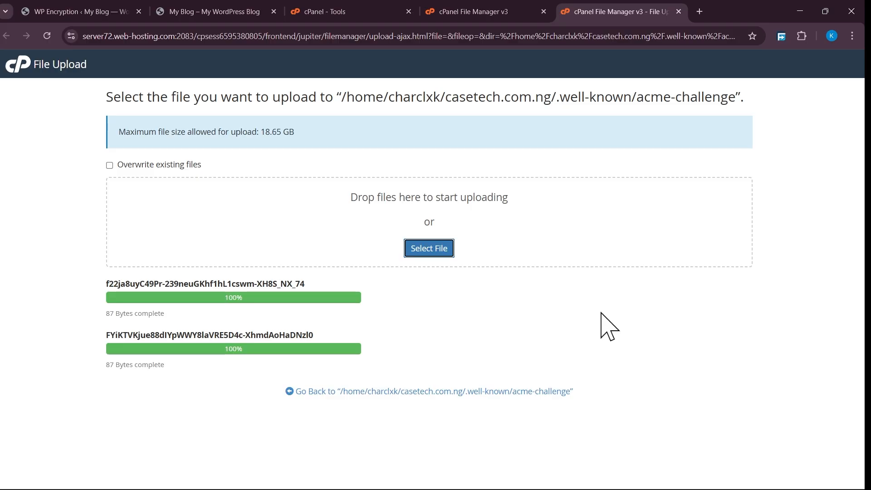
pyautogui.click(484, 397)
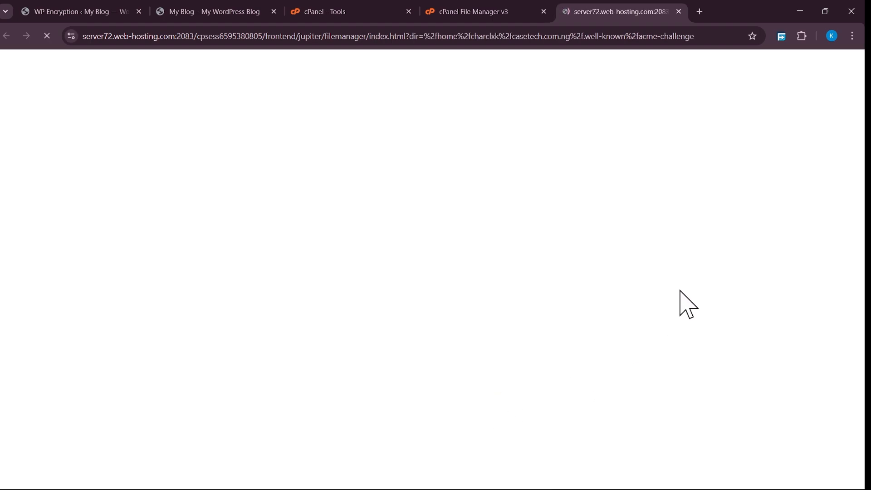
# Return to the WP Encryption page, open both verification file links to check the uploaded challenge files, and close them again.
pyautogui.click(70, 11)
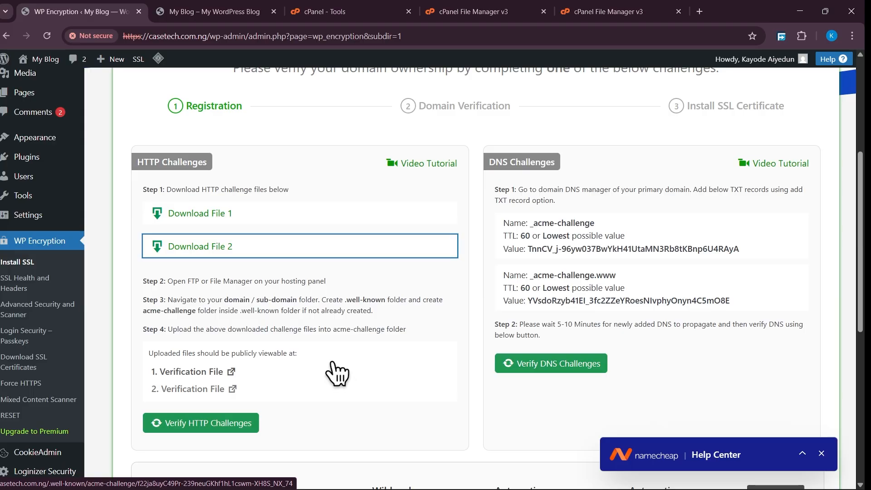
pyautogui.click(203, 372)
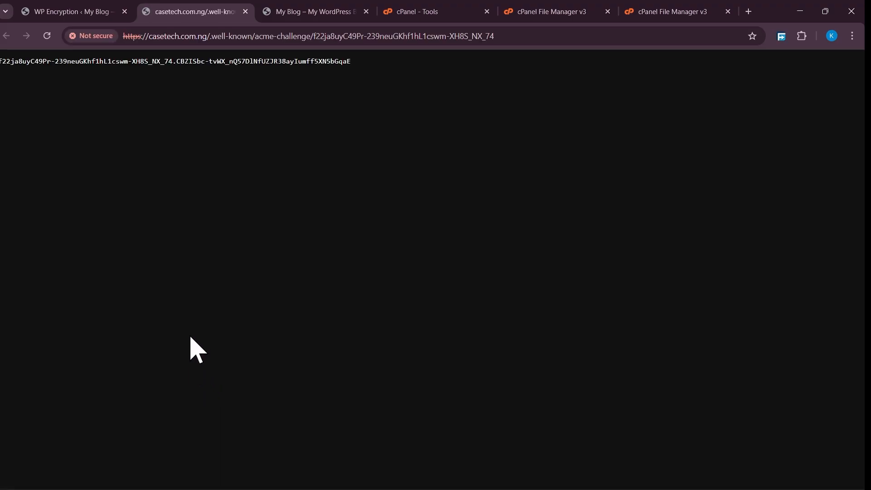
pyautogui.click(59, 13)
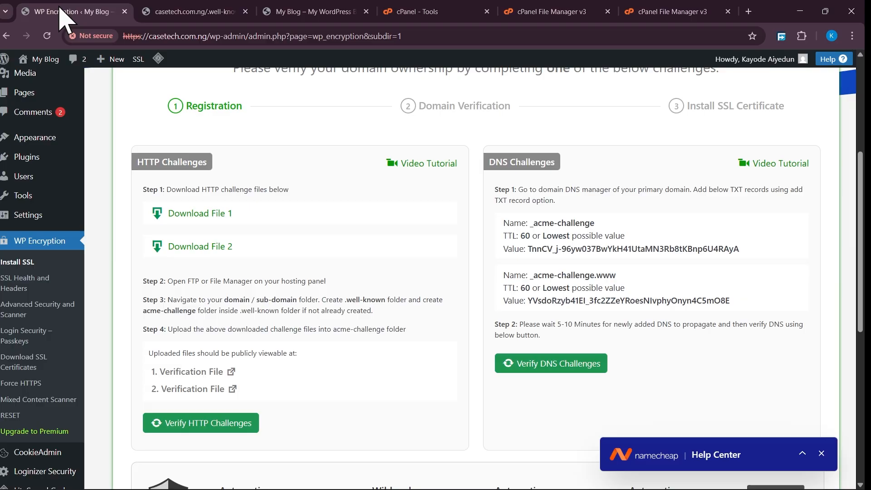
pyautogui.click(194, 390)
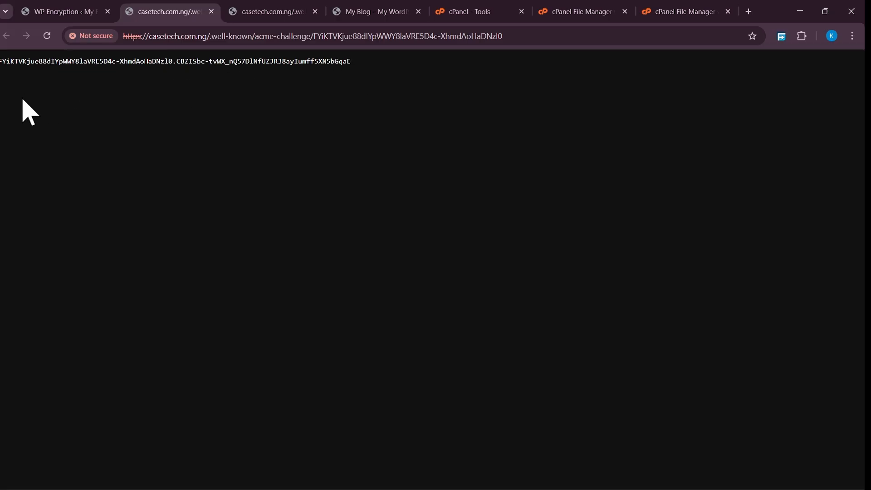
pyautogui.click(211, 11)
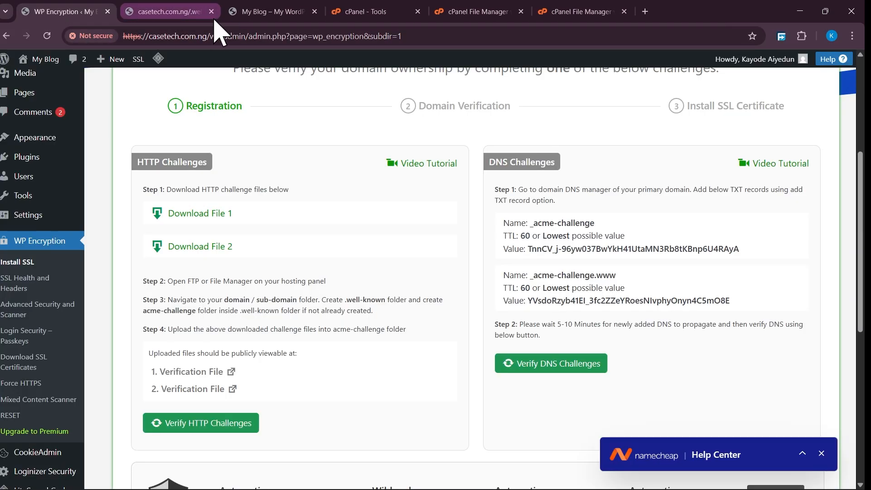
pyautogui.click(211, 11)
# Verify the HTTP challenges for the domain in WP Encryption.
pyautogui.scroll(-1, 338, 330)
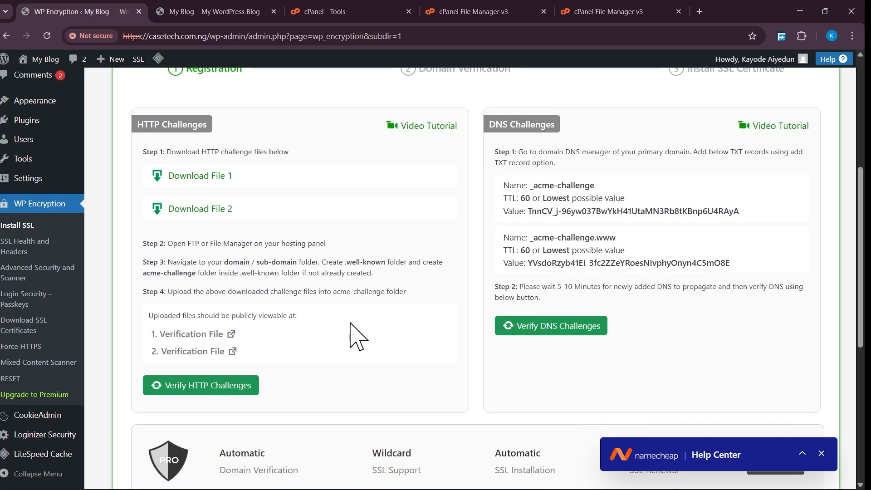
pyautogui.scroll(1, 342, 329)
pyautogui.scroll(-1, 345, 325)
pyautogui.click(244, 388)
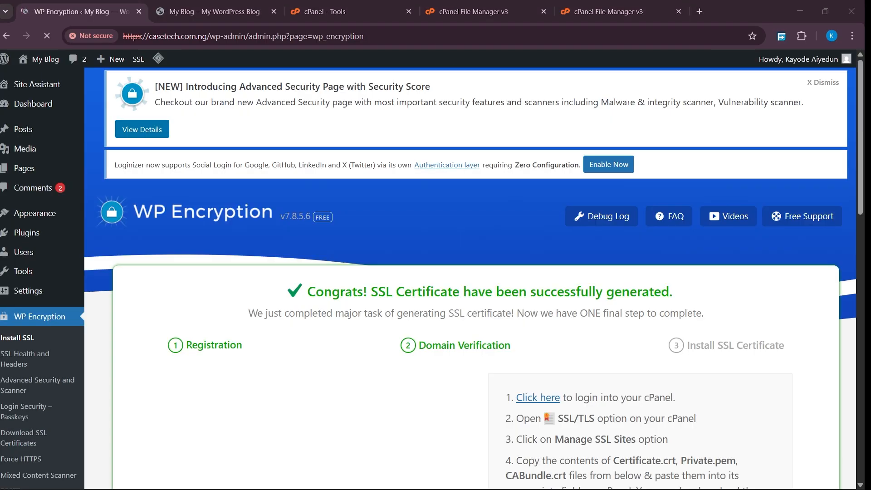
# Review the certificate installation instructions, switch to cPanel, search the tools for "ssl", and open SSL/TLS and its Manage SSL sites page.
pyautogui.scroll(-1, 389, 377)
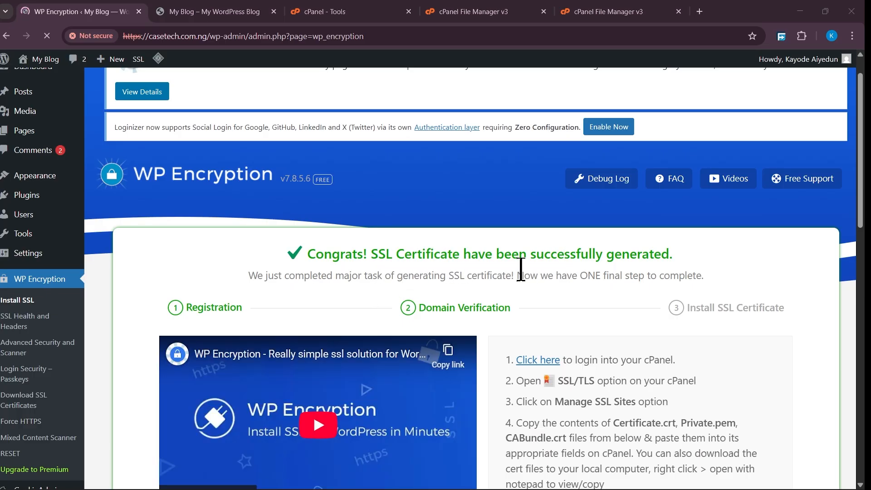
pyautogui.scroll(-3, 648, 257)
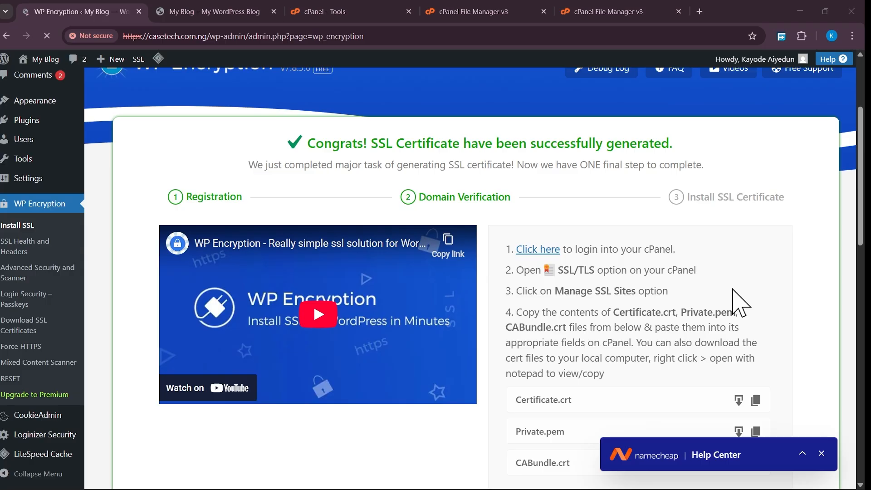
pyautogui.scroll(-1, 744, 297)
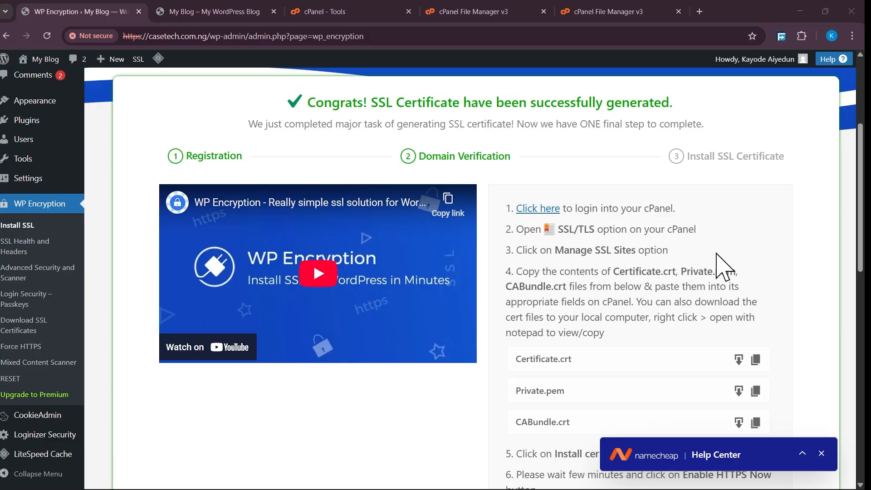
pyautogui.click(486, 18)
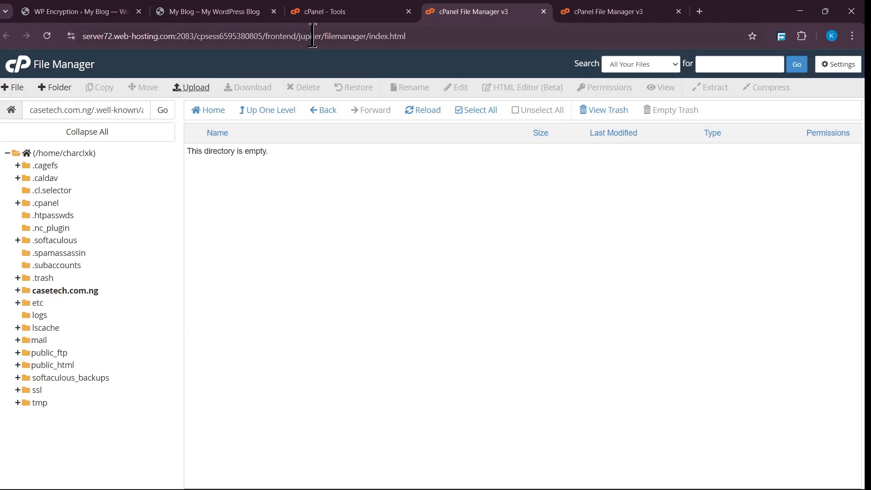
pyautogui.click(366, 18)
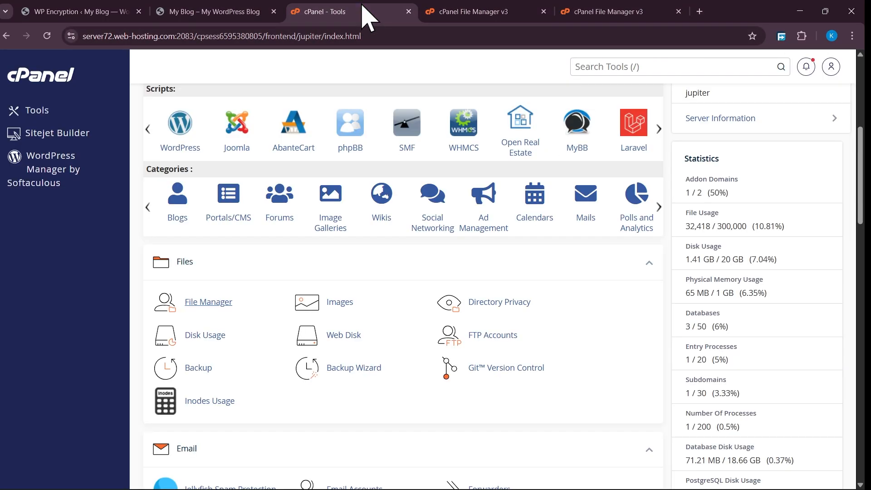
pyautogui.click(692, 66)
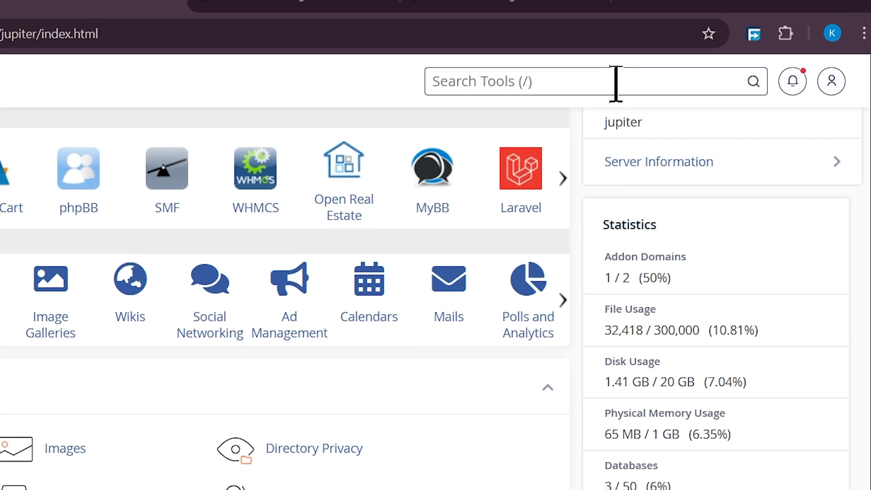
pyautogui.write('ssl')
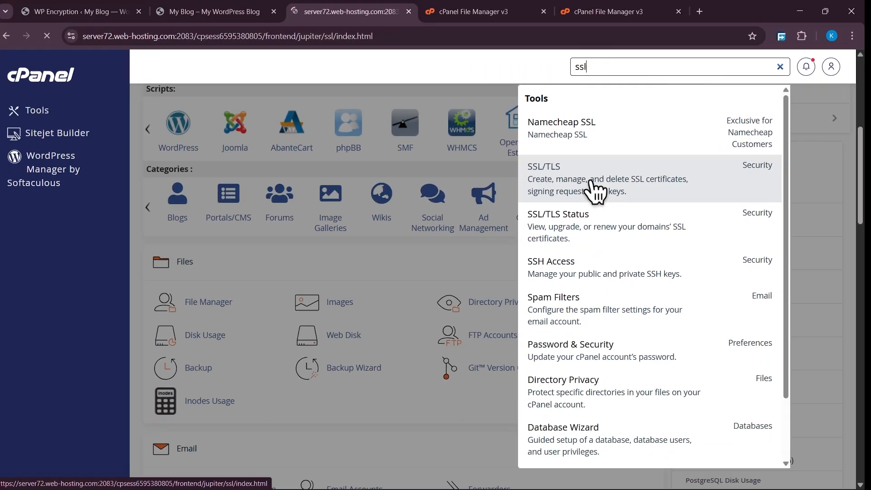
pyautogui.click(455, 259)
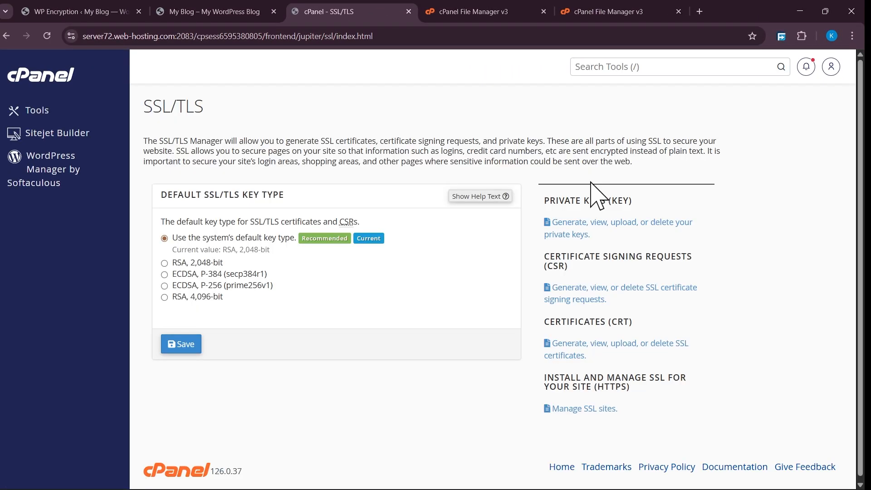
pyautogui.scroll(-1, 754, 281)
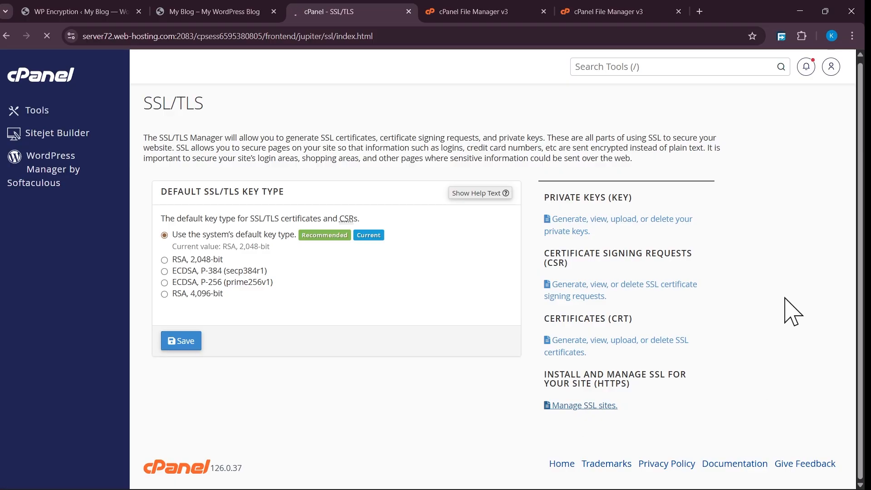
# Select casetech.com.ng as the domain under Install an SSL Website.
pyautogui.scroll(-9, 413, 235)
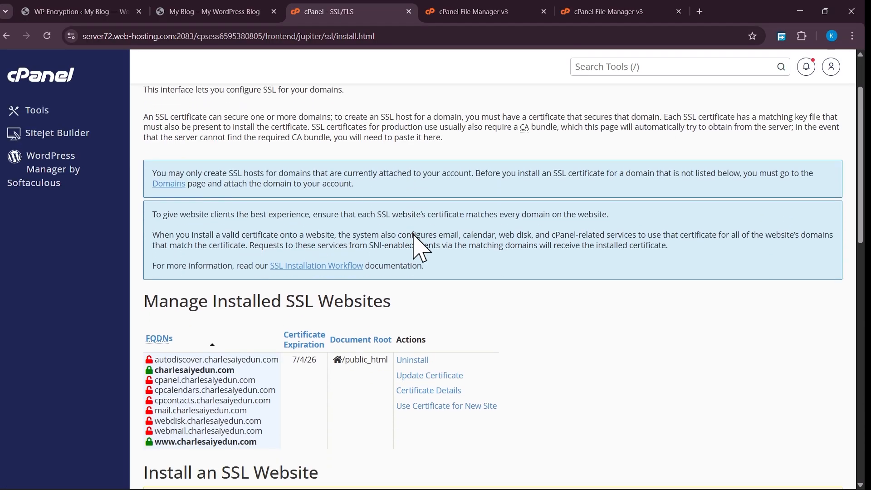
pyautogui.scroll(-1, 443, 262)
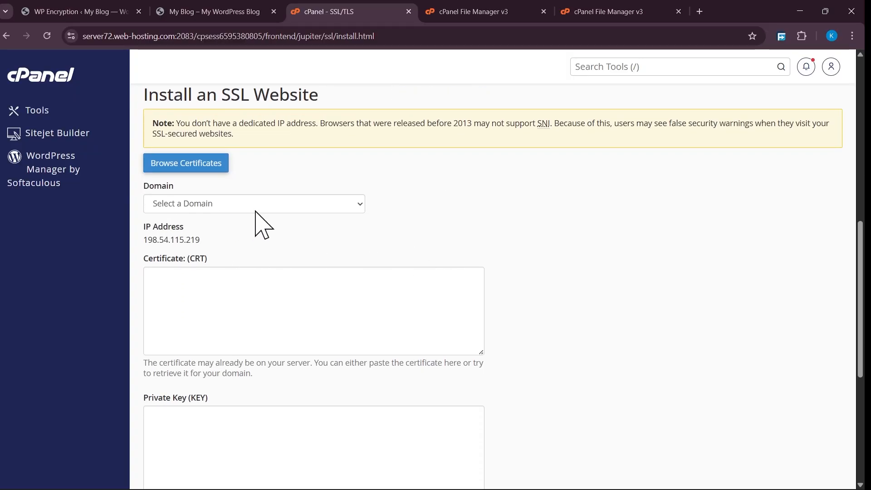
pyautogui.click(335, 211)
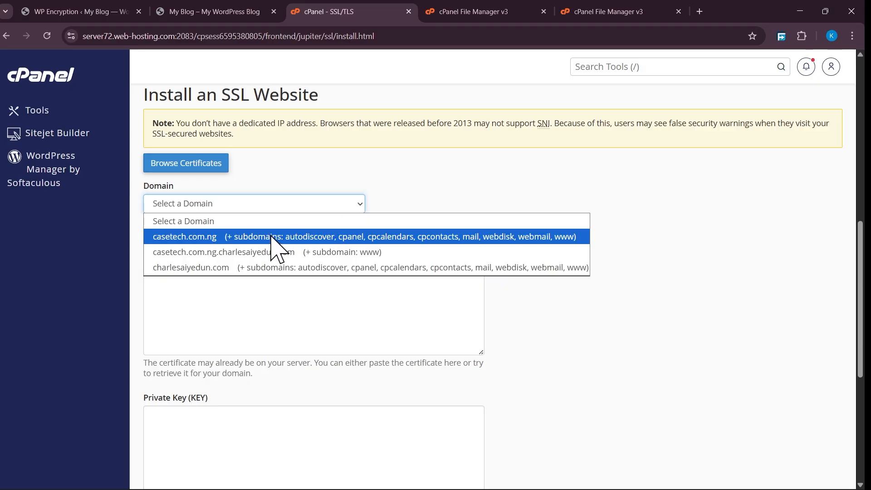
pyautogui.click(220, 237)
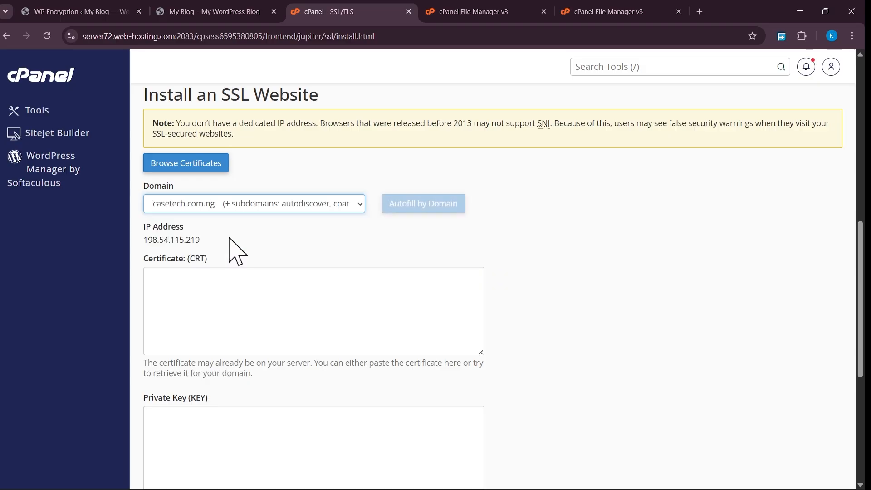
# Copy the Certificate.crt contents from WP Encryption and paste them into cPanel's Certificate (CRT) field.
pyautogui.scroll(-1, 290, 241)
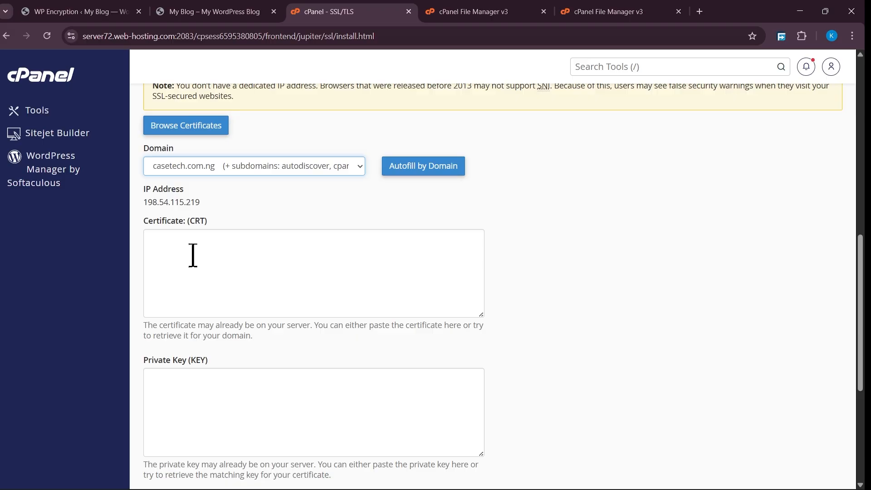
pyautogui.scroll(-2, 192, 255)
pyautogui.scroll(3, 199, 345)
pyautogui.scroll(-1, 213, 326)
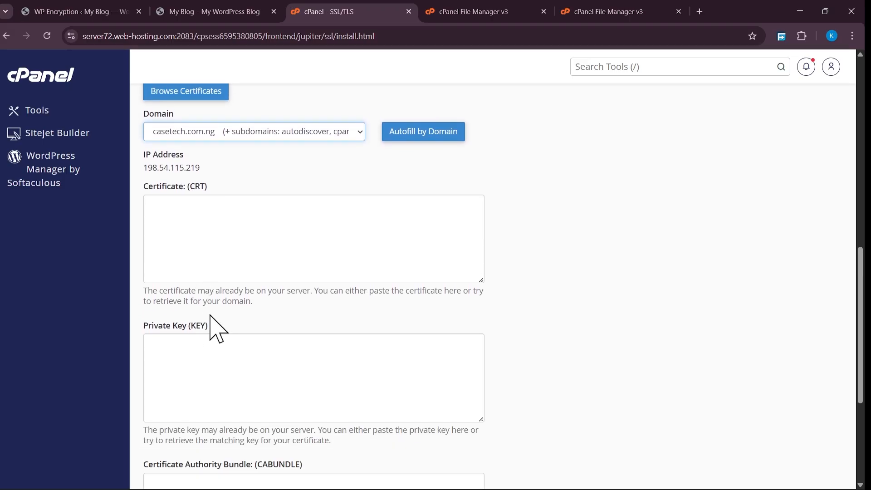
pyautogui.scroll(1, 218, 243)
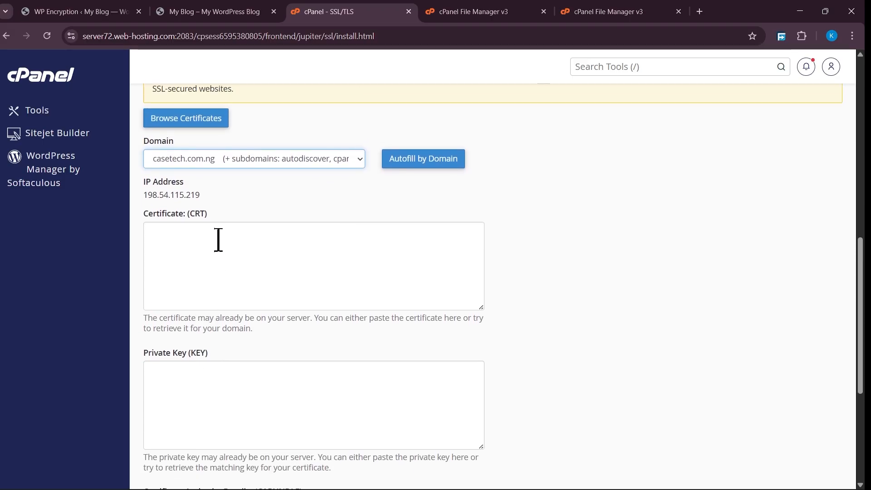
pyautogui.click(82, 13)
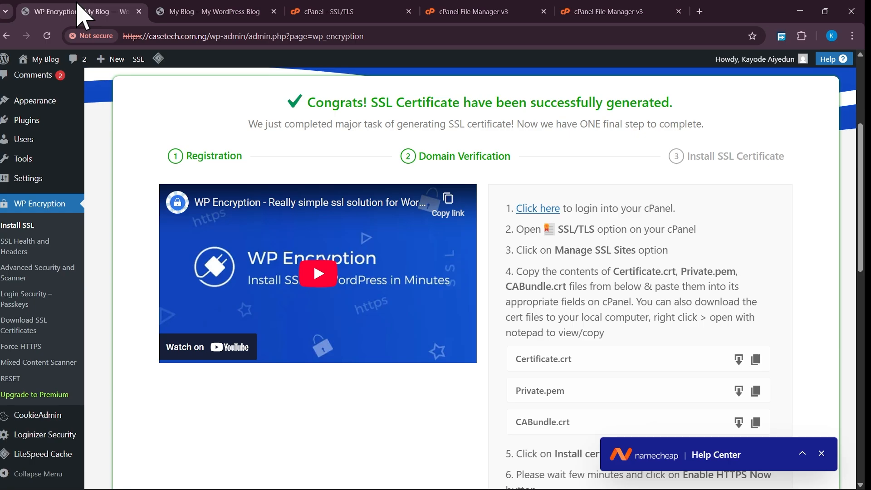
pyautogui.scroll(-1, 594, 317)
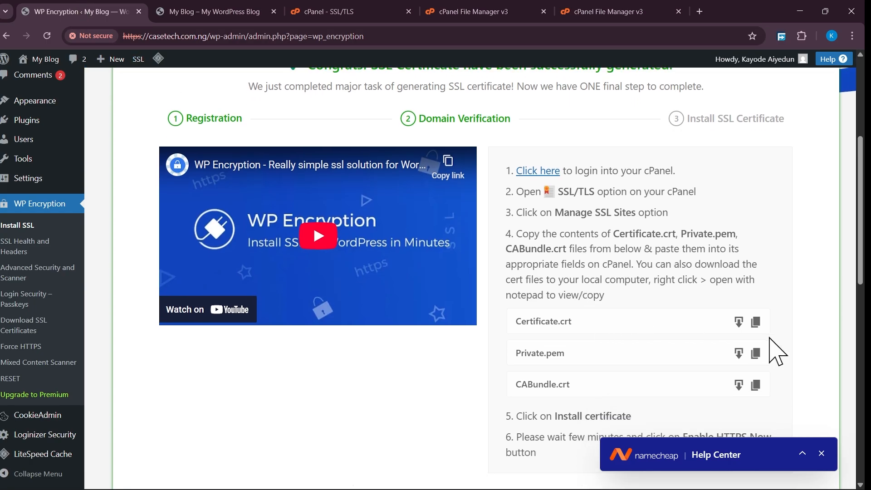
pyautogui.click(756, 323)
pyautogui.click(755, 322)
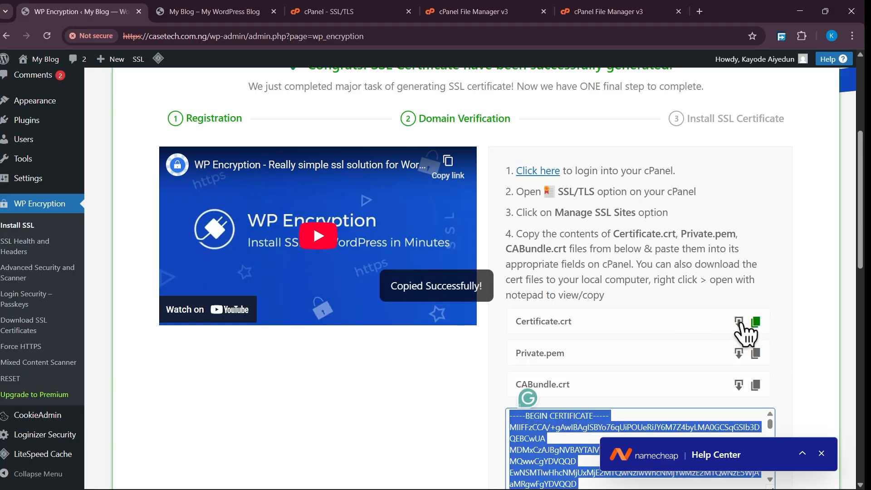
pyautogui.click(340, 18)
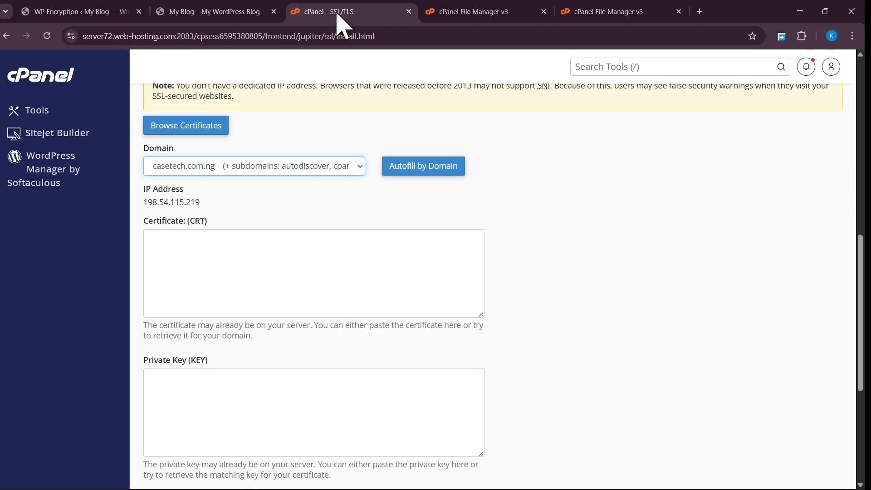
pyautogui.click(256, 250)
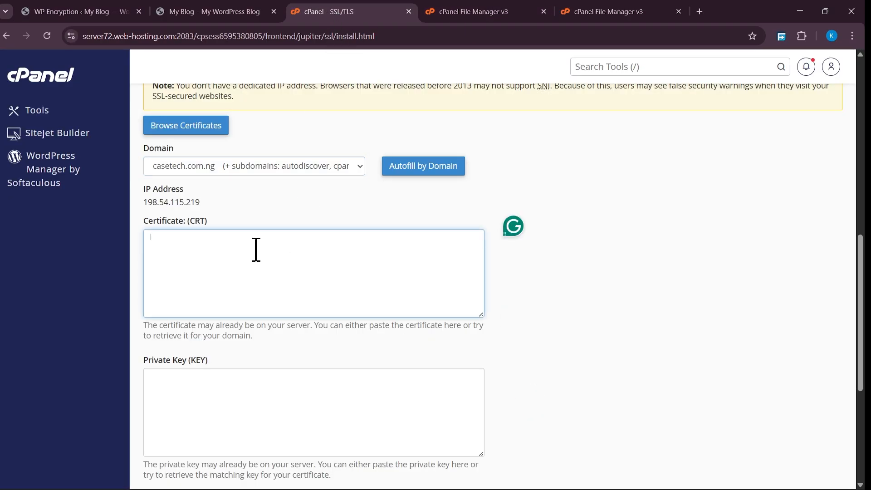
pyautogui.hotkey('ctrl', 'v')
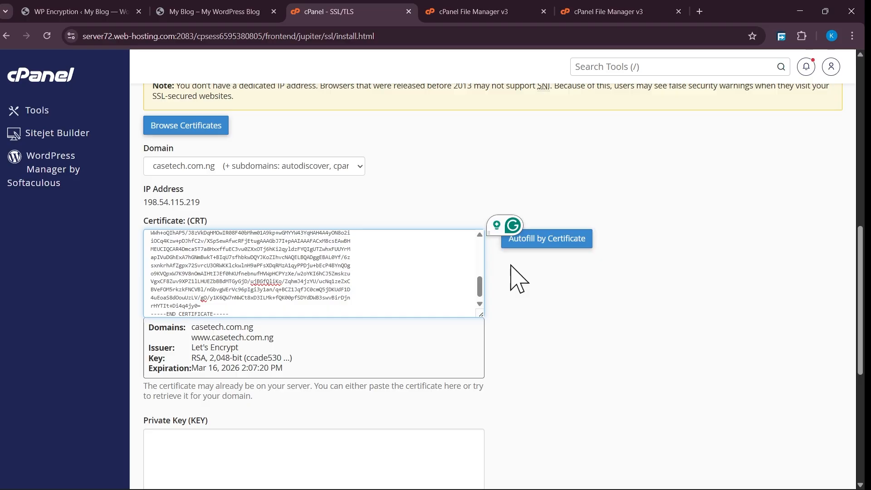
# Copy the Private.pem contents from WP Encryption and paste the private key into cPanel's Private Key (KEY) field.
pyautogui.scroll(-3, 515, 276)
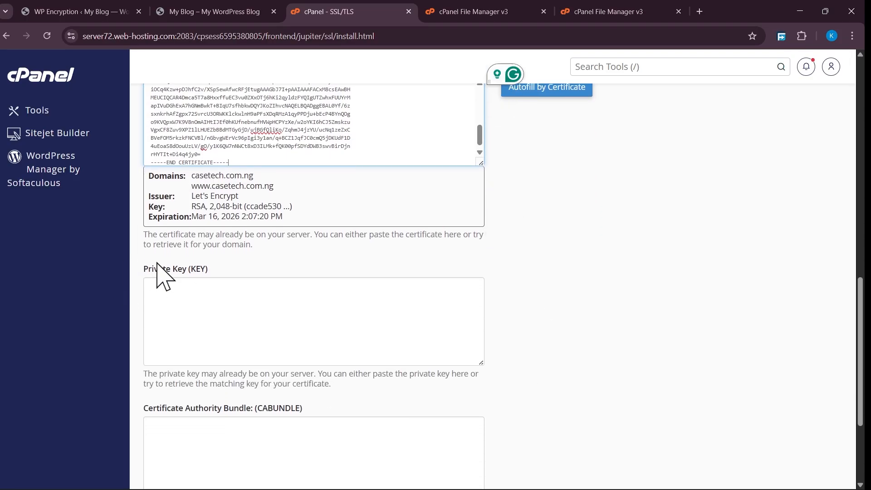
pyautogui.click(74, 10)
pyautogui.scroll(-1, 628, 331)
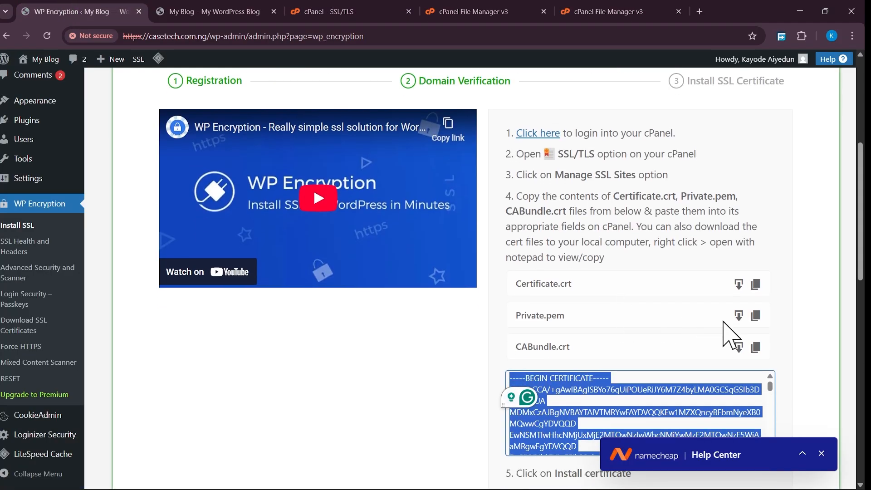
pyautogui.click(756, 316)
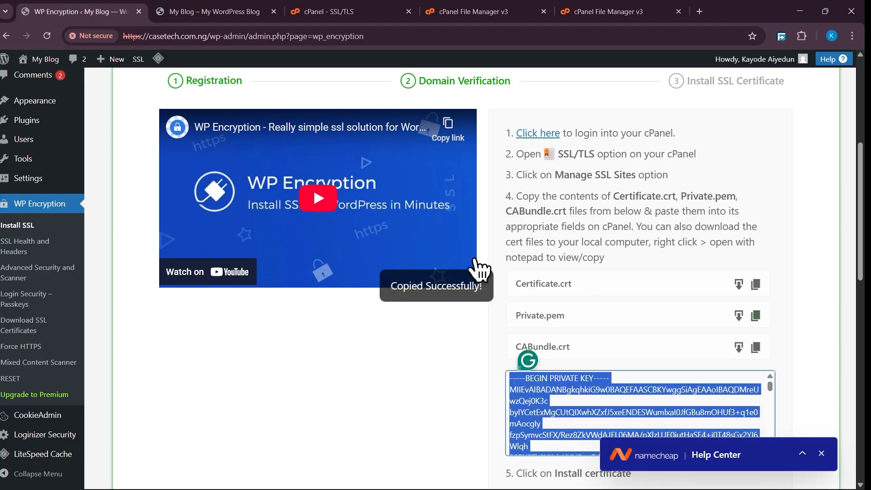
pyautogui.click(355, 18)
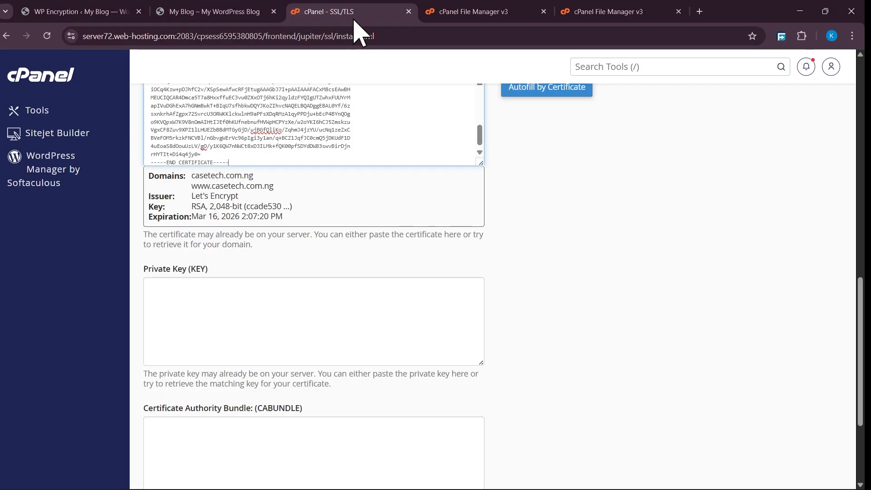
pyautogui.click(243, 297)
pyautogui.hotkey('ctrl', 'v')
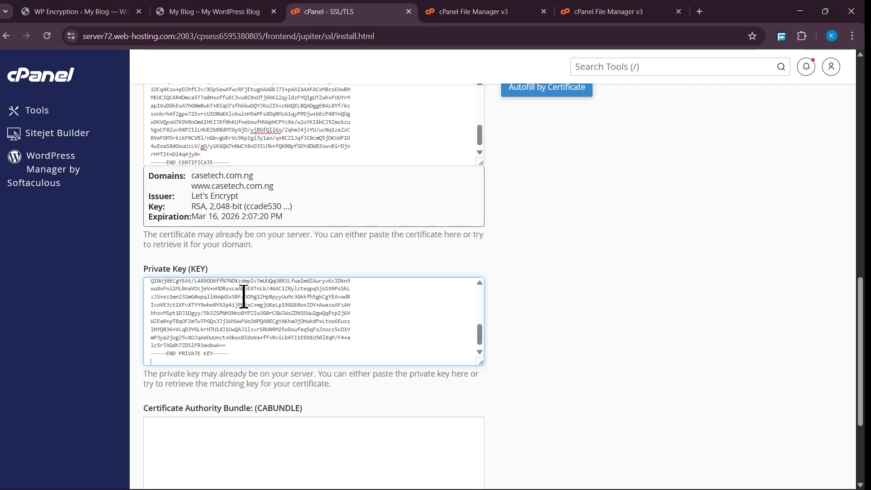
pyautogui.click(588, 322)
pyautogui.scroll(-1, 306, 326)
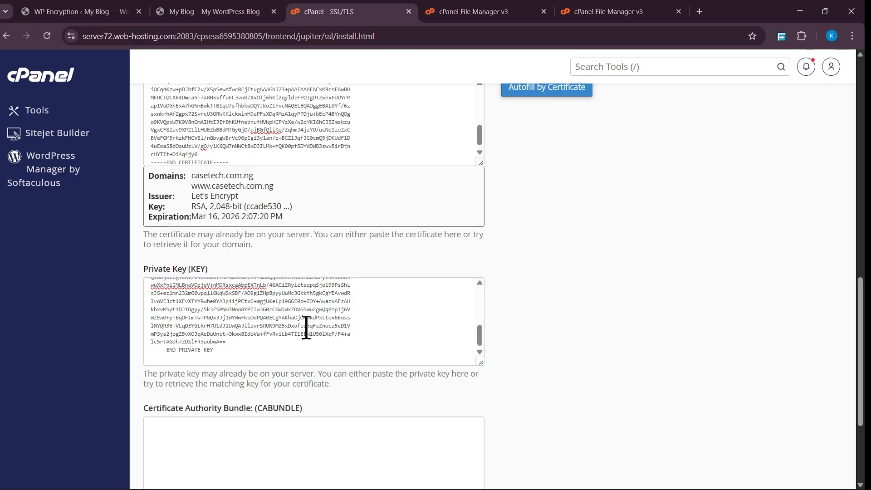
# Copy the CABundle.crt contents from WP Encryption and paste them into cPanel's Certificate Authority Bundle (CABUNDLE) field.
pyautogui.scroll(-1, 293, 402)
pyautogui.scroll(-2, 293, 403)
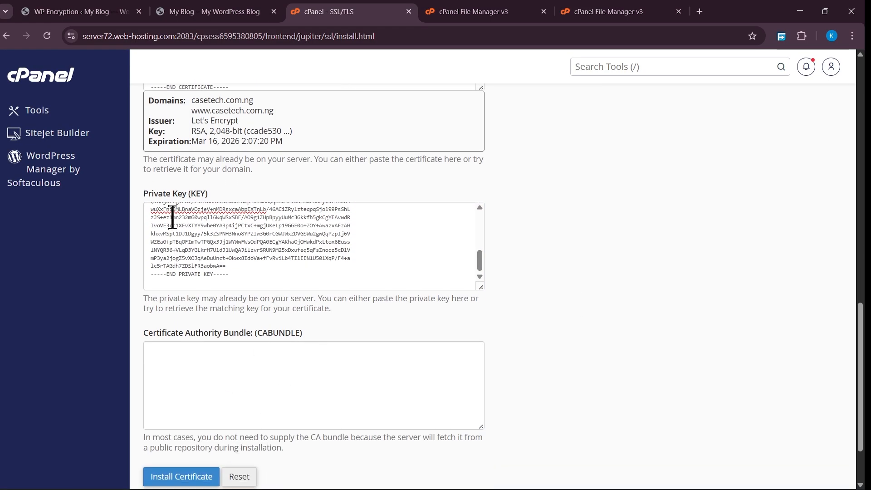
pyautogui.click(59, 10)
pyautogui.scroll(-3, 635, 345)
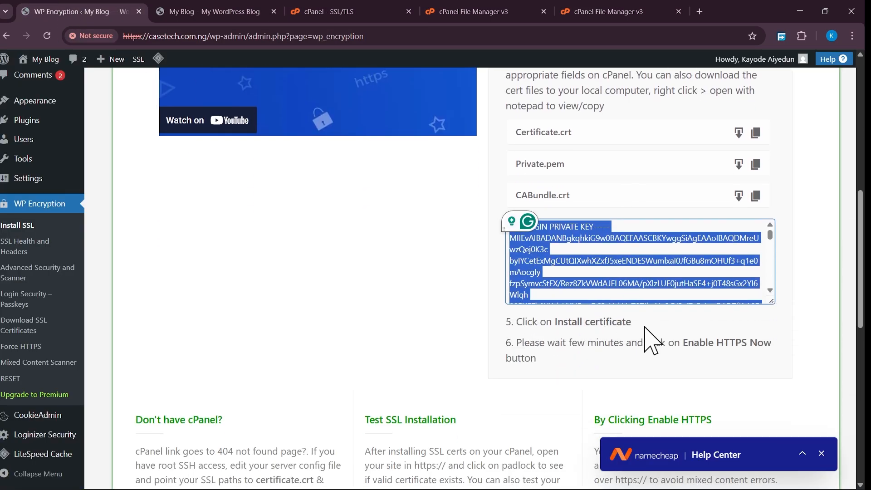
pyautogui.click(755, 196)
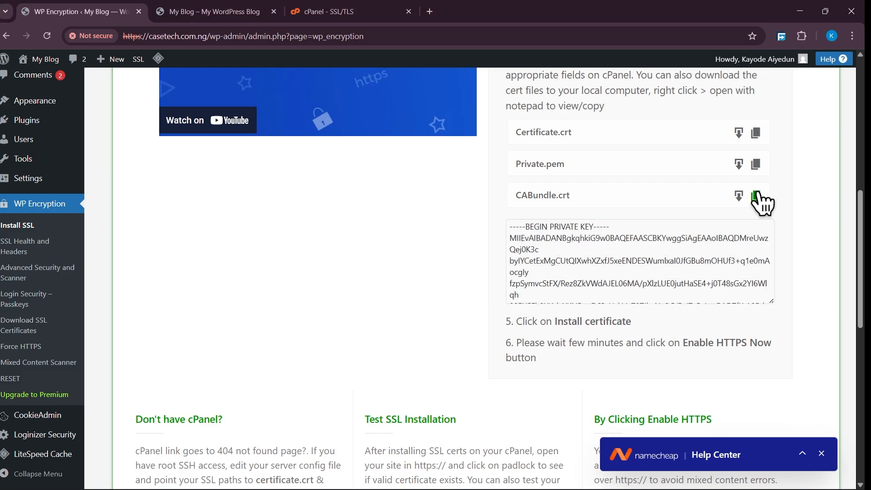
pyautogui.click(756, 195)
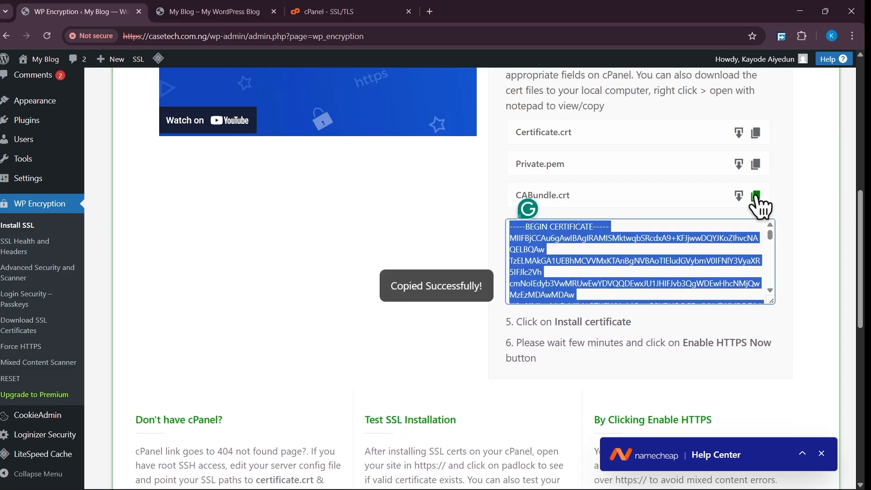
pyautogui.click(756, 196)
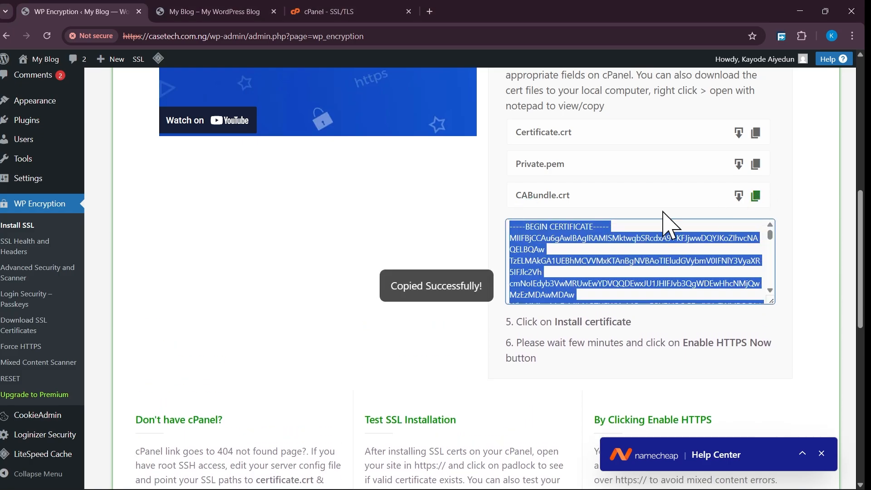
pyautogui.click(334, 13)
pyautogui.click(246, 366)
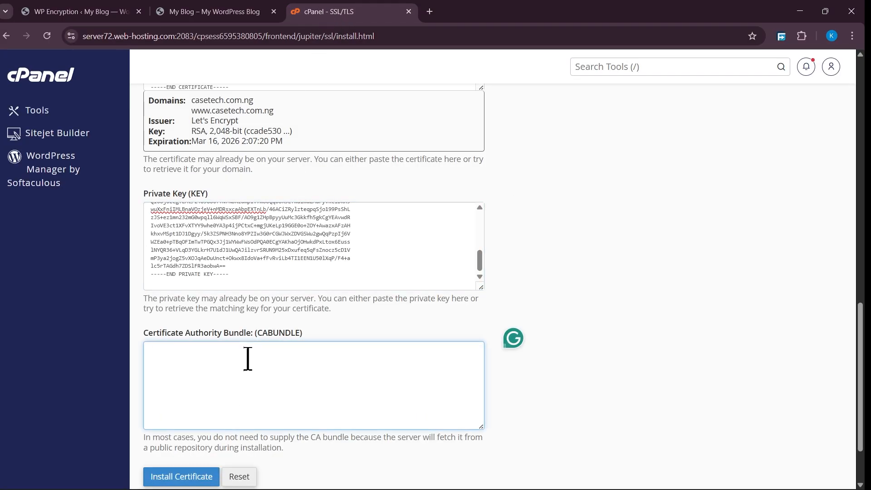
pyautogui.hotkey('ctrl', 'v')
# Install the certificate for the domain, acknowledge the installation notice, and review the installed SSL websites list.
pyautogui.scroll(-2, 341, 408)
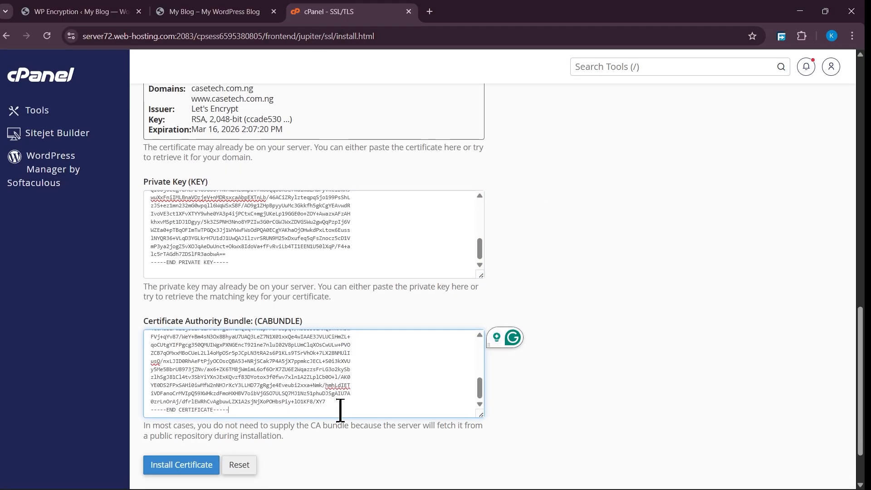
pyautogui.scroll(4, 525, 379)
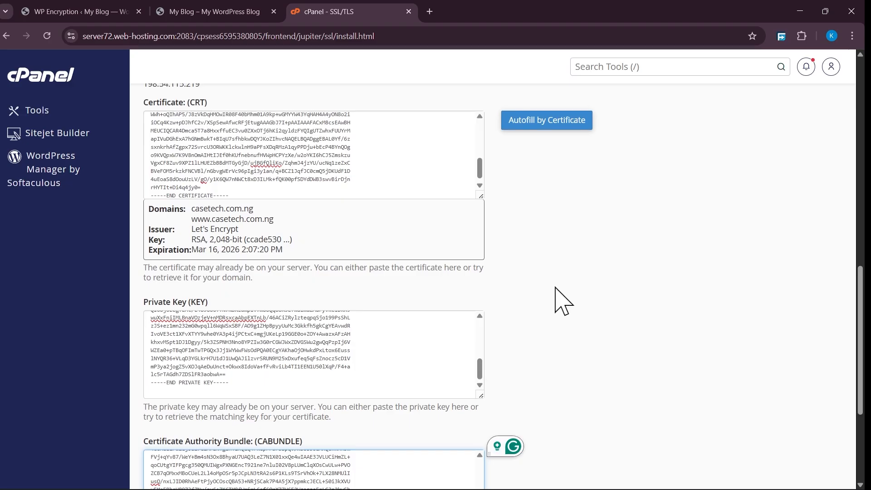
pyautogui.scroll(-4, 563, 302)
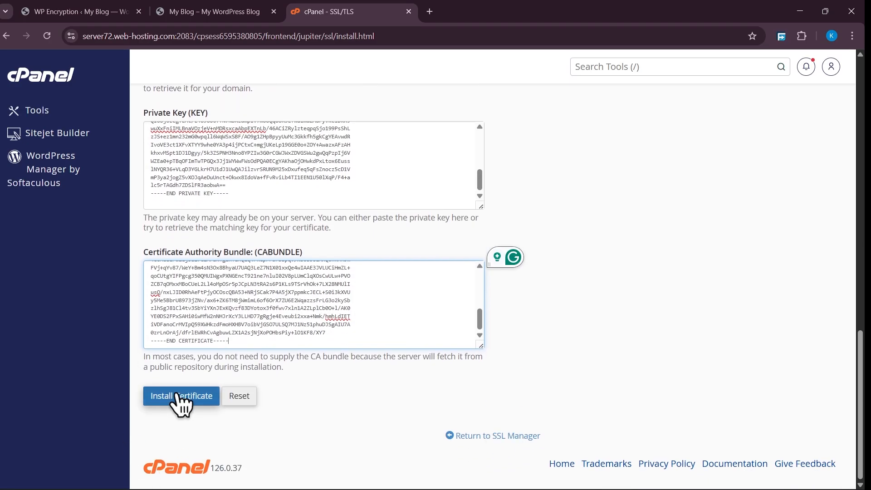
pyautogui.click(182, 403)
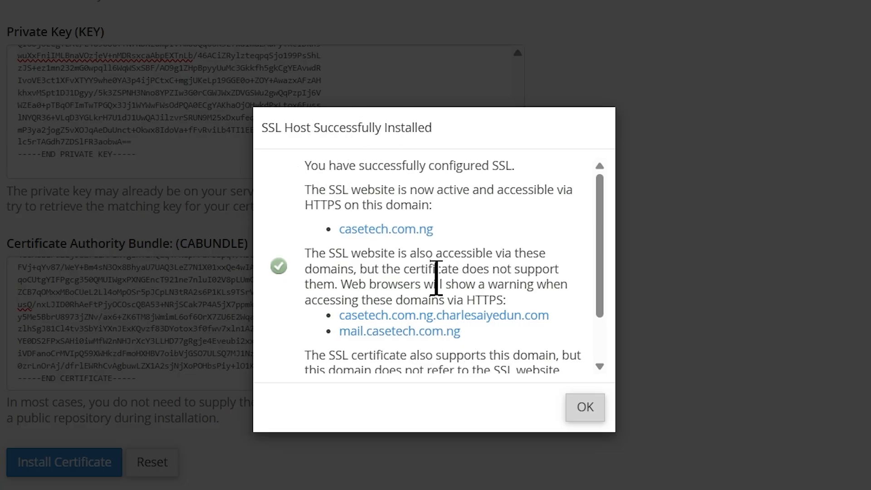
pyautogui.scroll(-2, 435, 278)
pyautogui.click(586, 407)
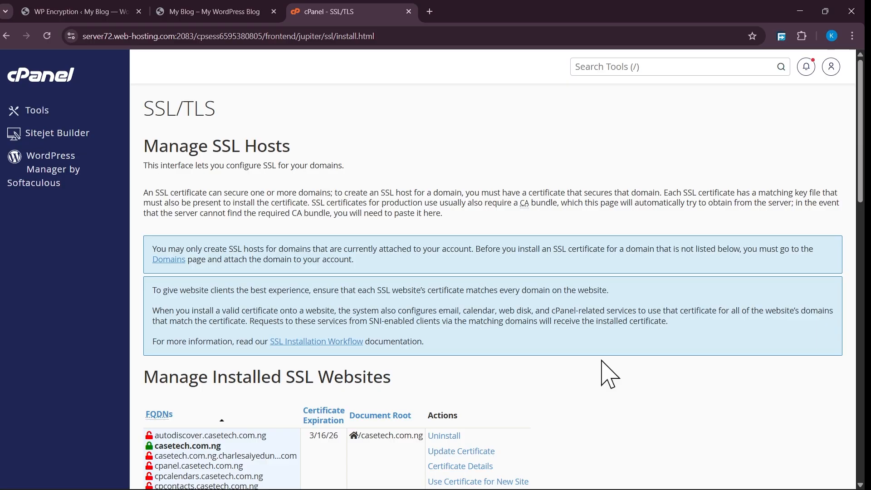
pyautogui.scroll(-5, 609, 375)
pyautogui.scroll(5, 612, 381)
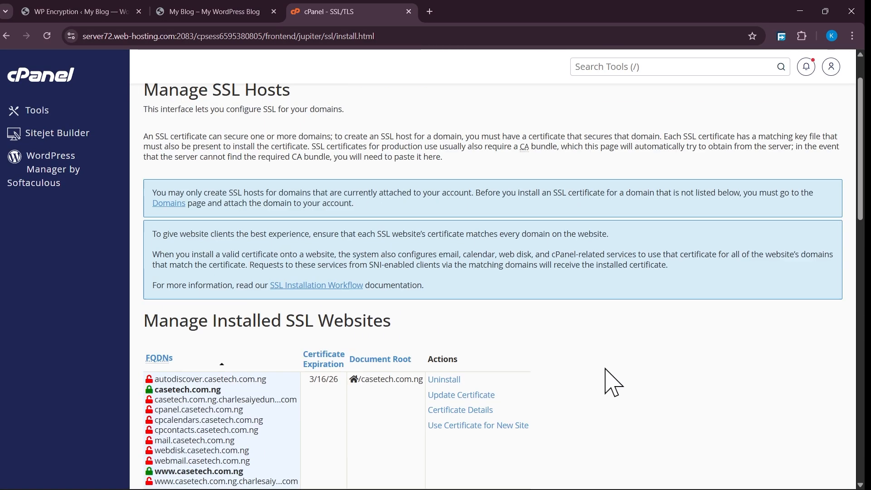
# Return to WP Encryption, enable HTTPS for the site, and review the certificate's expiry information.
pyautogui.click(66, 5)
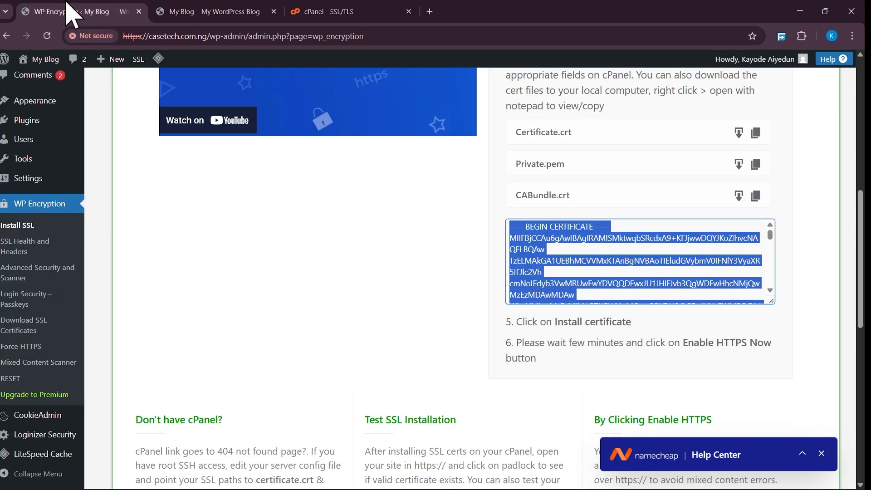
pyautogui.click(352, 278)
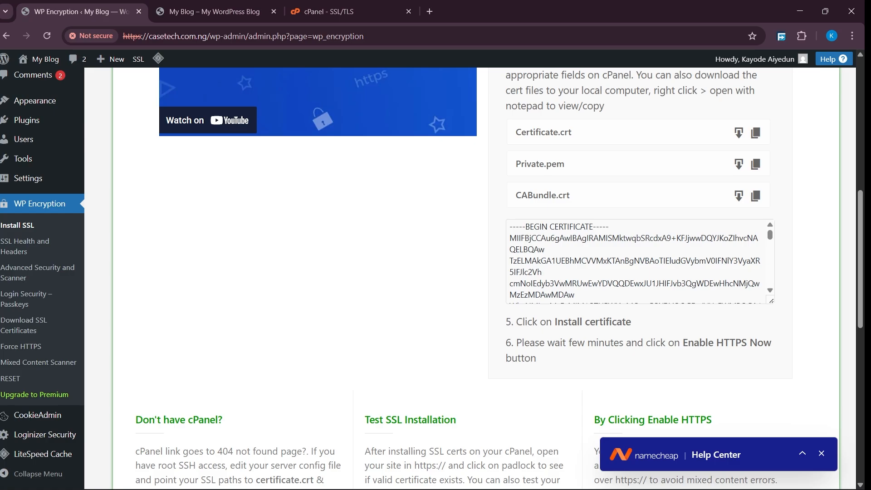
pyautogui.scroll(-5, 454, 372)
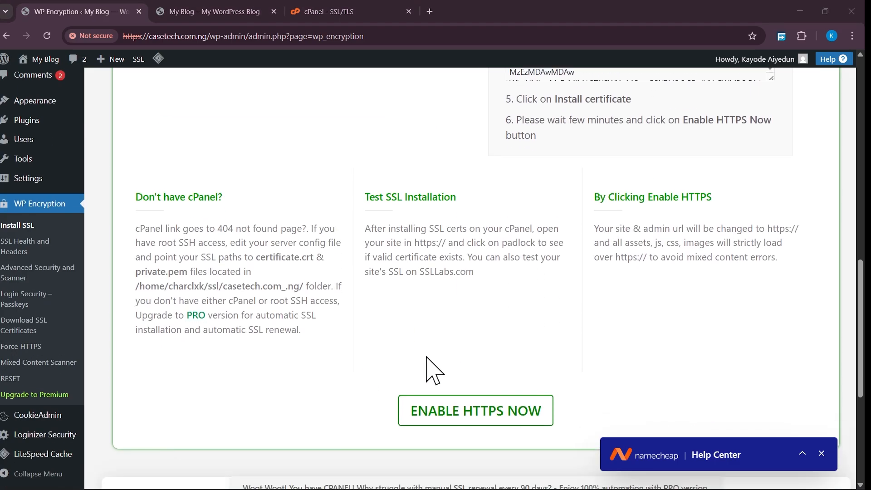
pyautogui.click(464, 371)
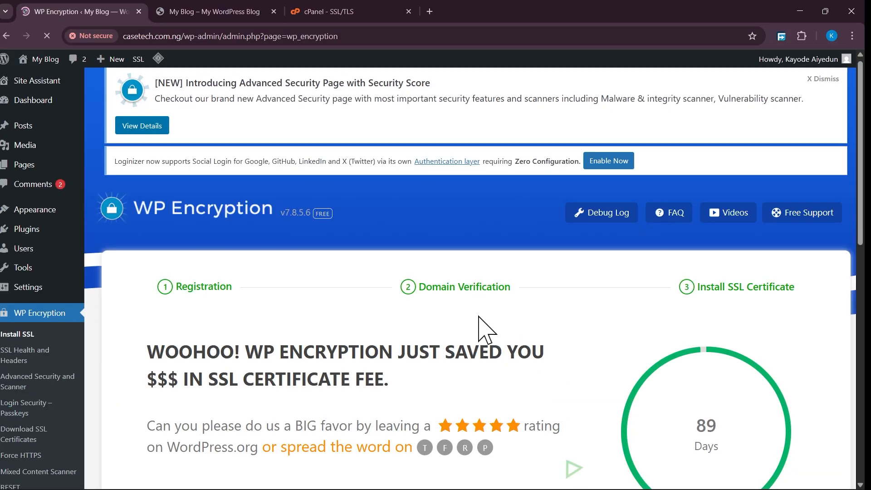
pyautogui.scroll(-3, 482, 331)
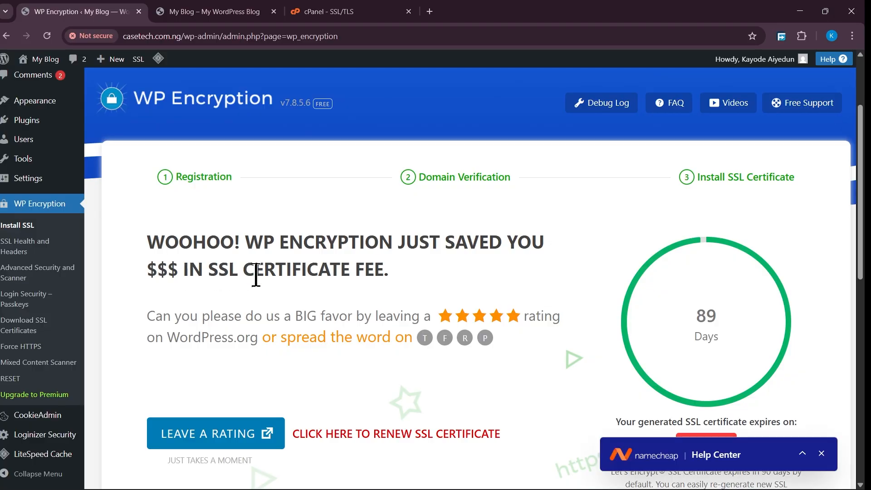
pyautogui.scroll(-1, 274, 291)
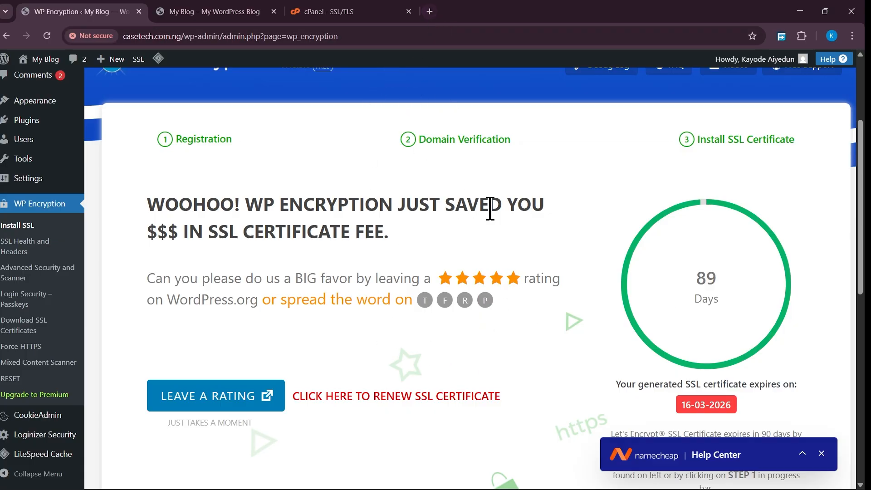
# Open casetech.com.ng in a new tab, check the site's connection security information, and close it.
pyautogui.click(429, 12)
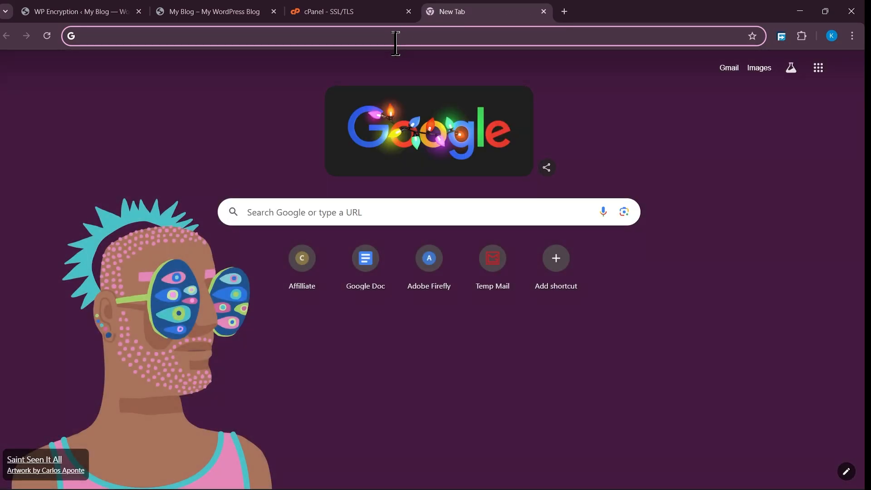
pyautogui.write('ca')
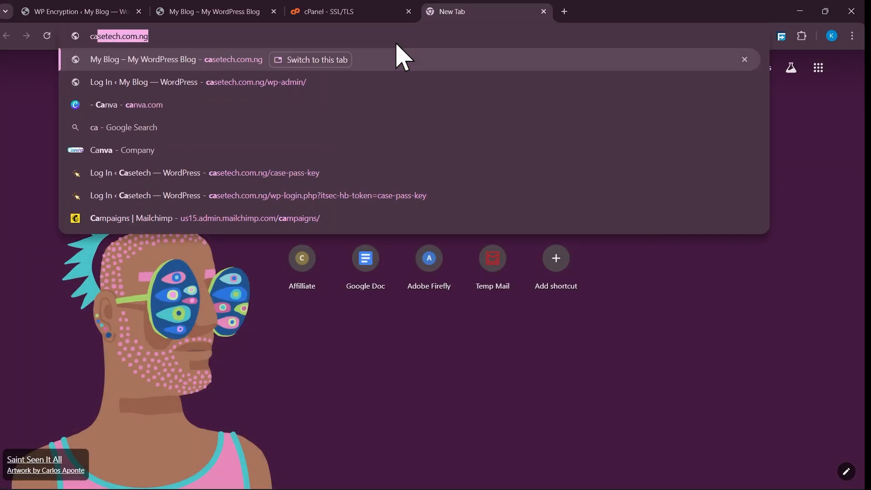
pyautogui.press('Return')
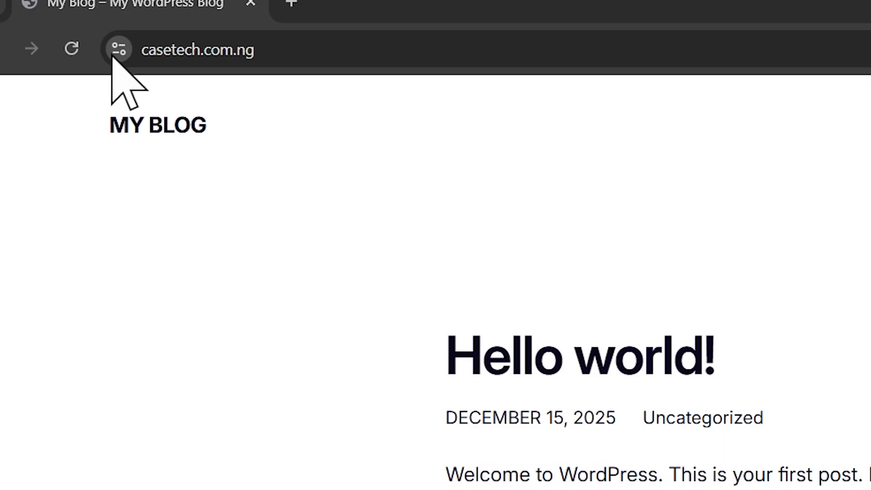
pyautogui.click(118, 50)
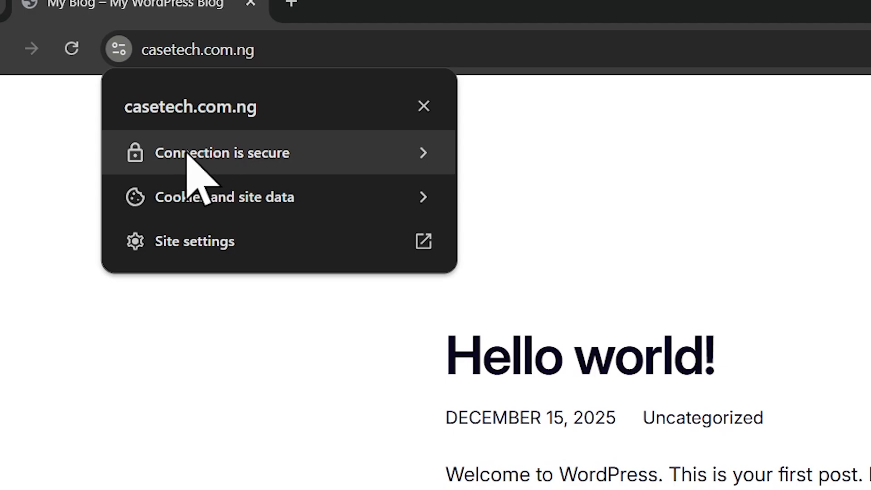
pyautogui.click(667, 188)
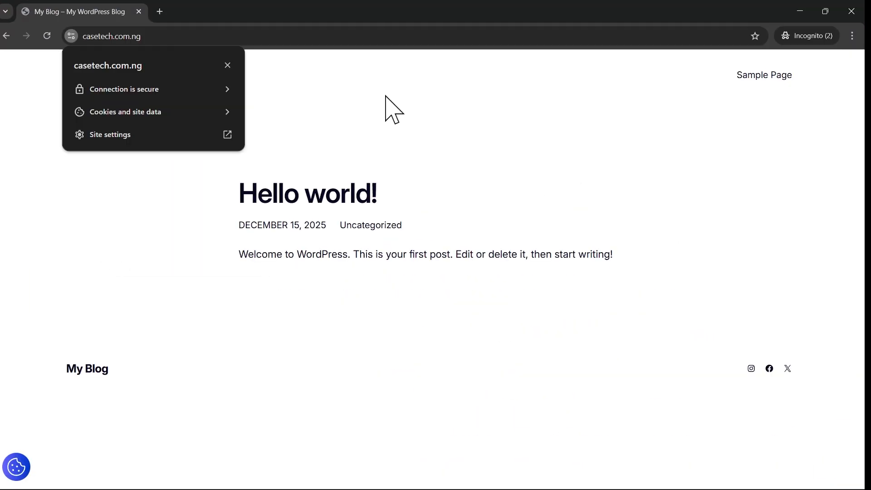
pyautogui.click(438, 102)
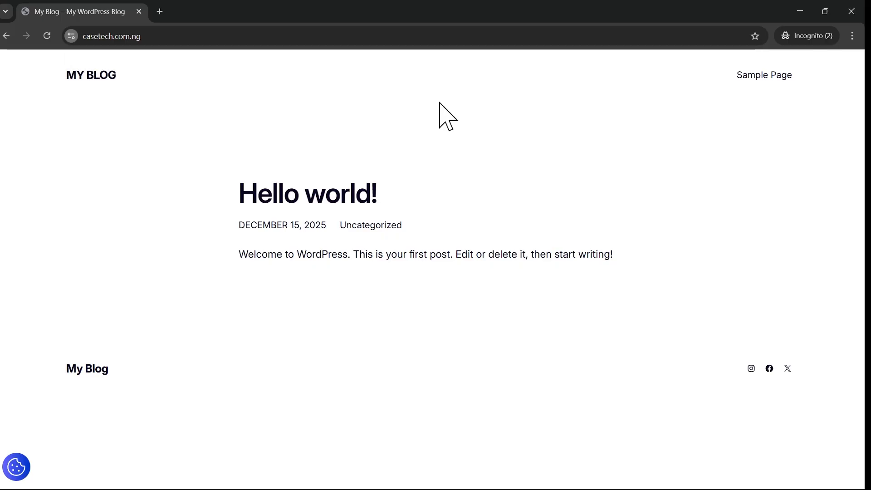